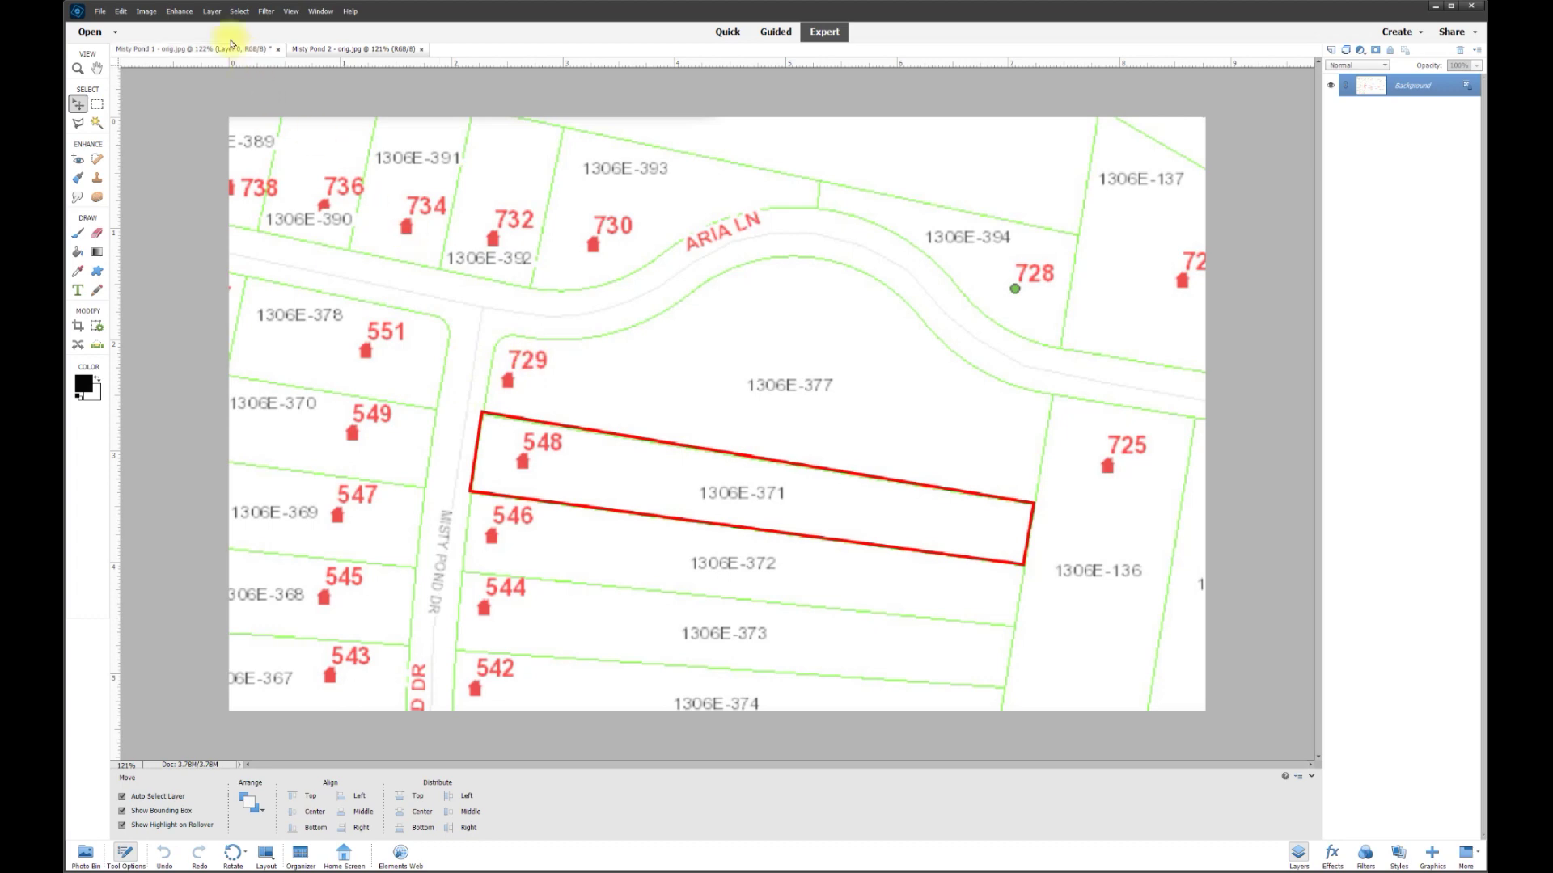
Step: Apply a Brightness/Contrast adjustment to the plat map with brightness -45 and contrast 78, comparing the preview before accepting it
left_click(180, 11)
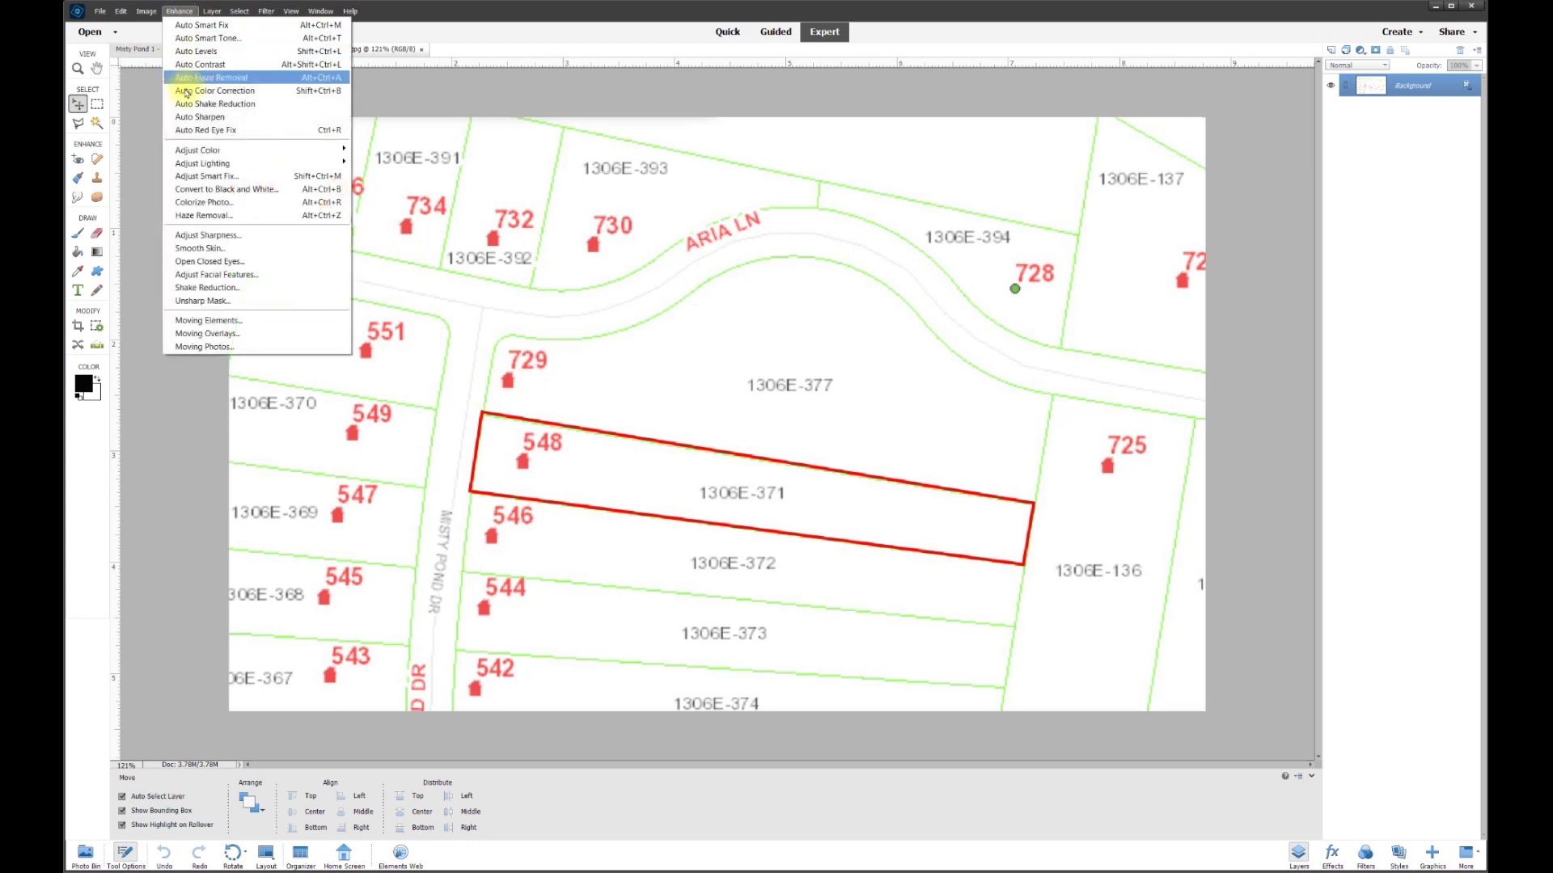
mouse_move(319, 164)
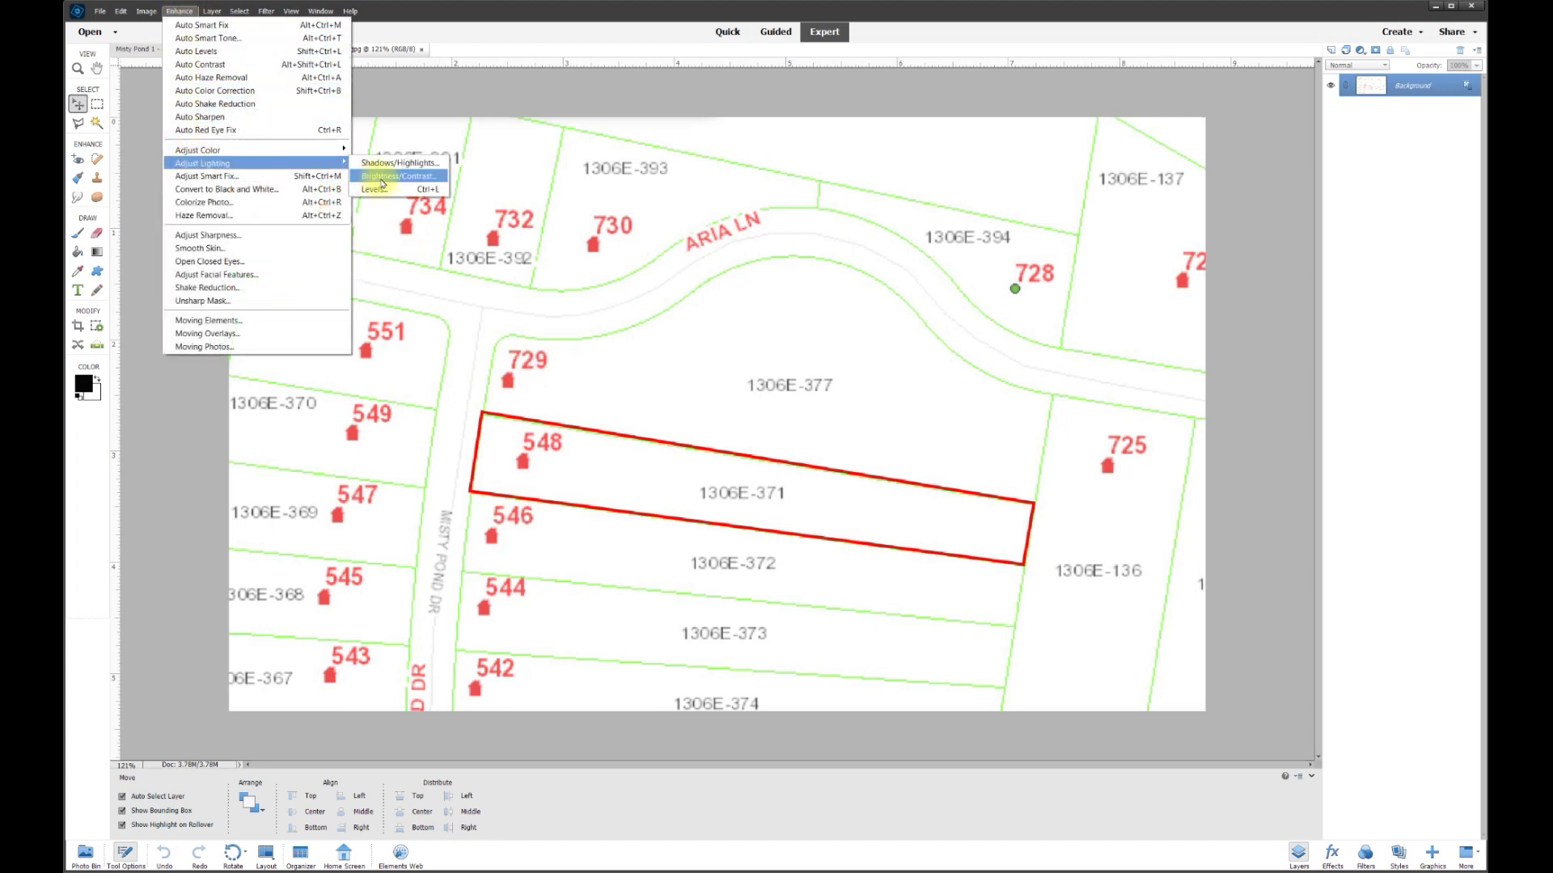
left_click(382, 177)
left_click_drag(685, 27, 685, 71)
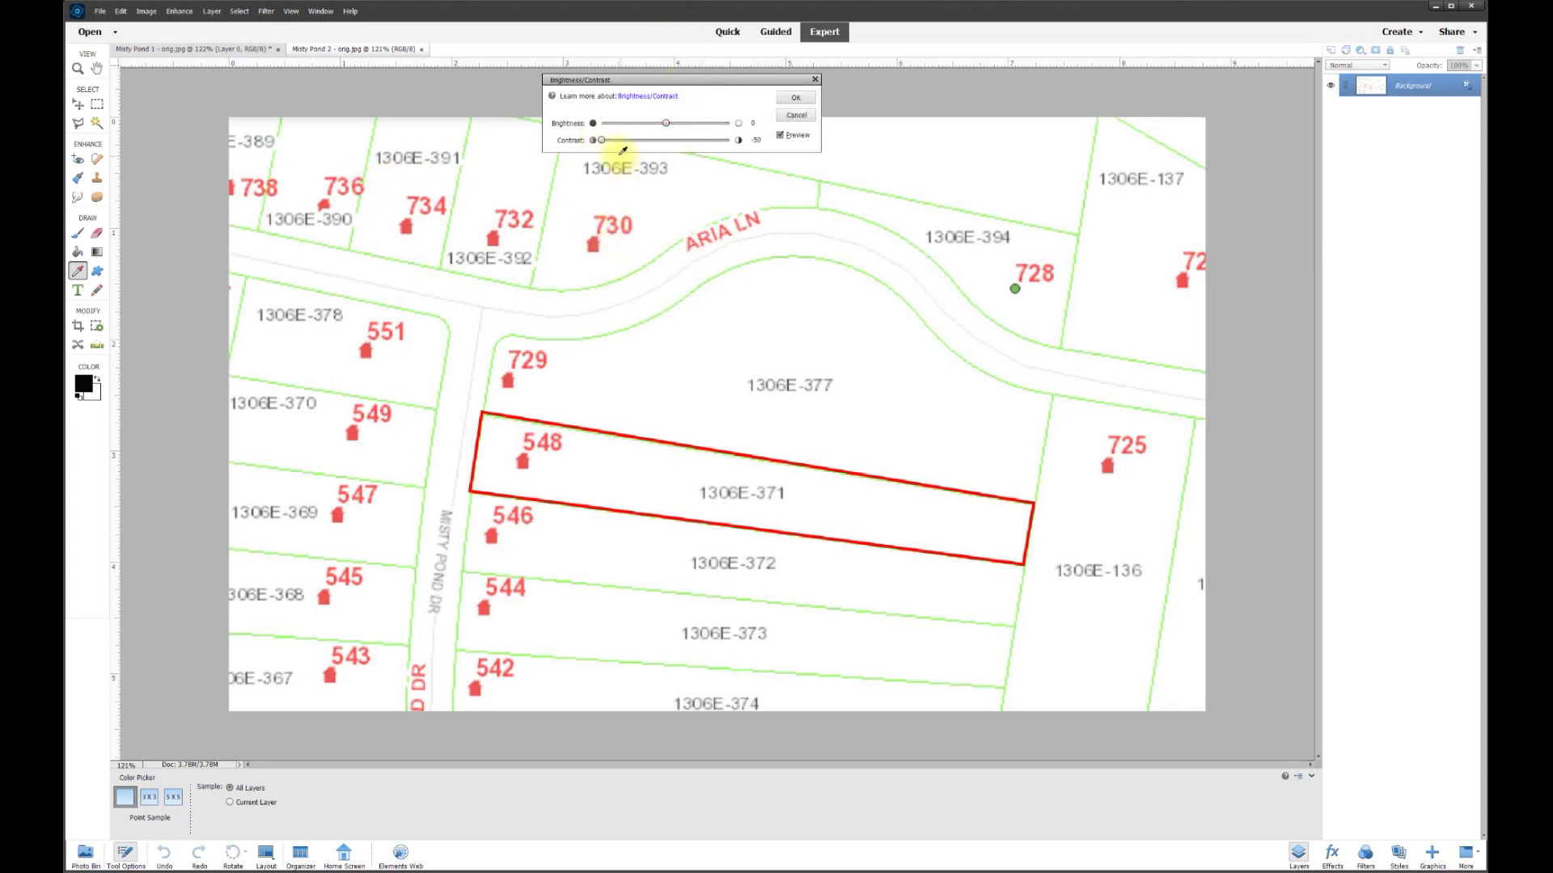
left_click_drag(616, 142, 764, 156)
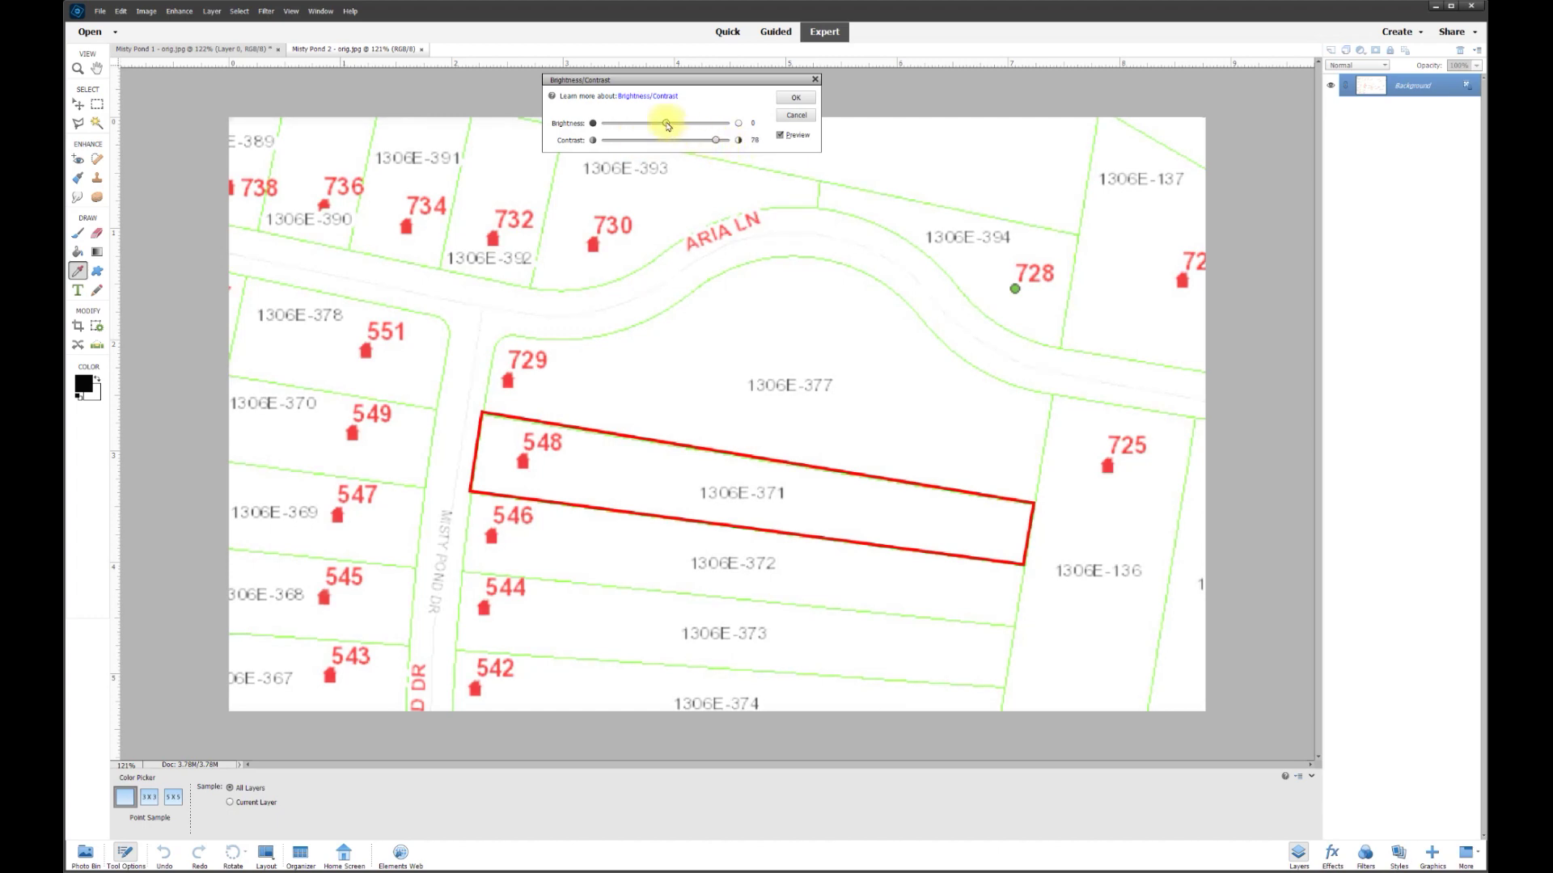
mouse_move(661, 124)
left_mouse_down()
mouse_move(648, 122)
mouse_move(703, 123)
mouse_move(632, 130)
mouse_move(693, 128)
mouse_move(655, 132)
left_mouse_up()
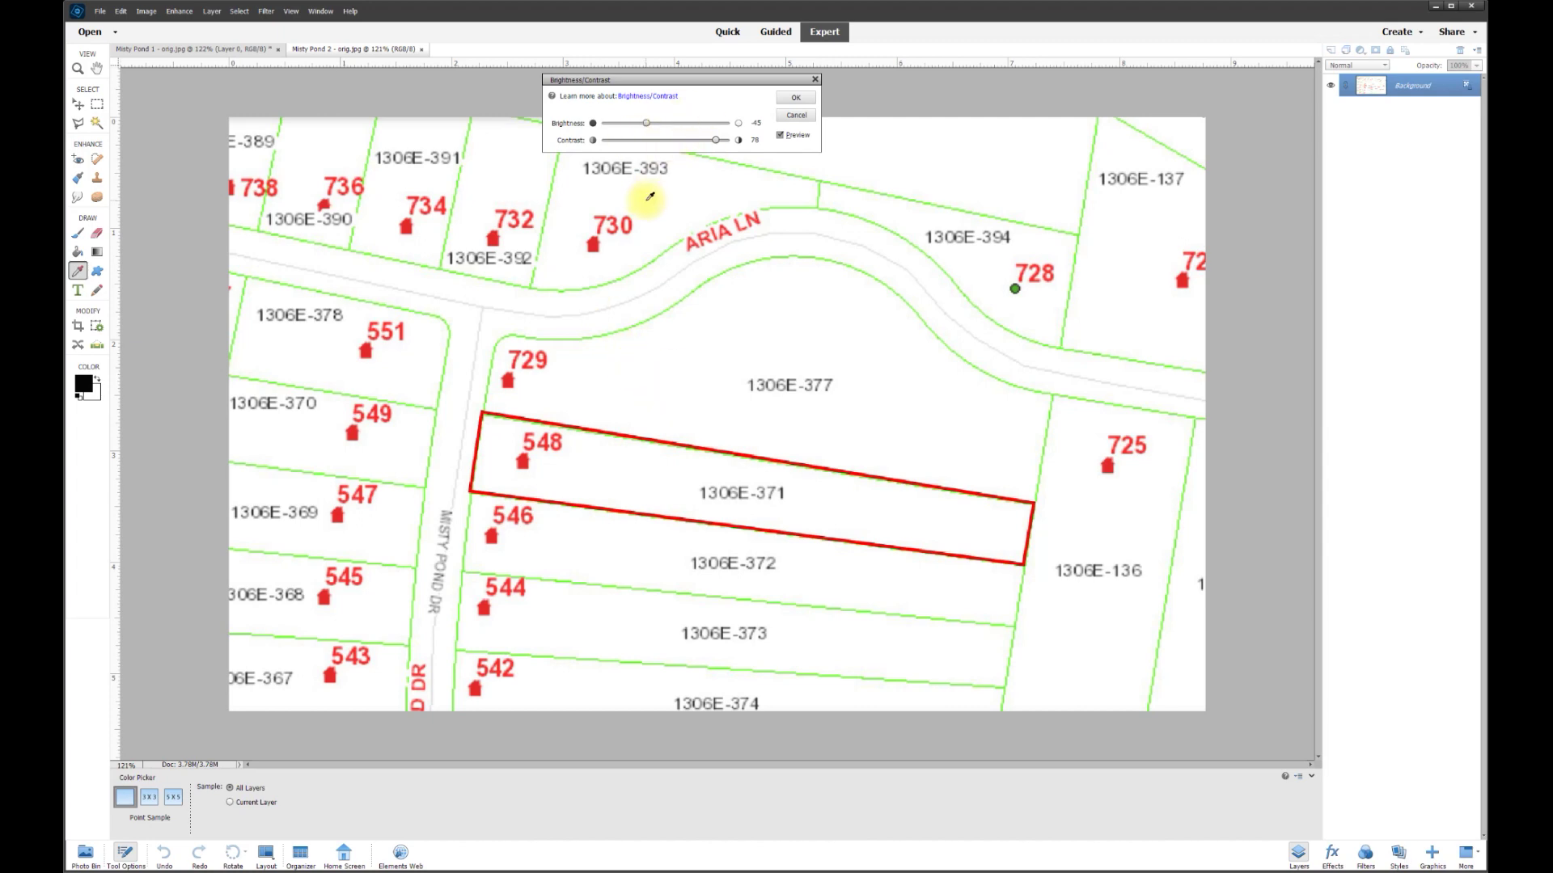
left_click(781, 136)
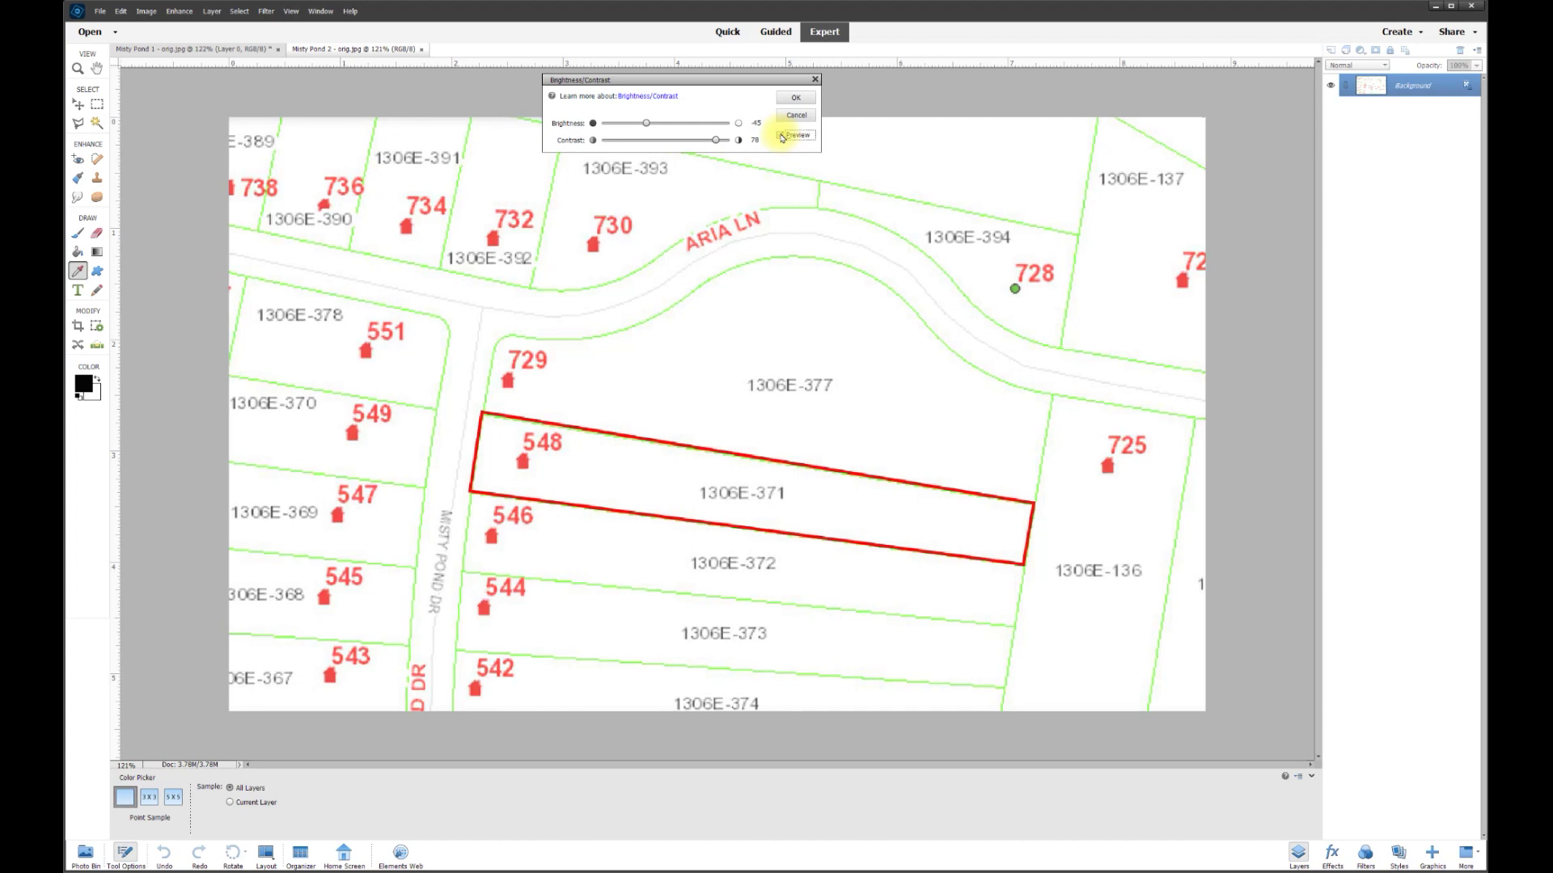
left_click(781, 136)
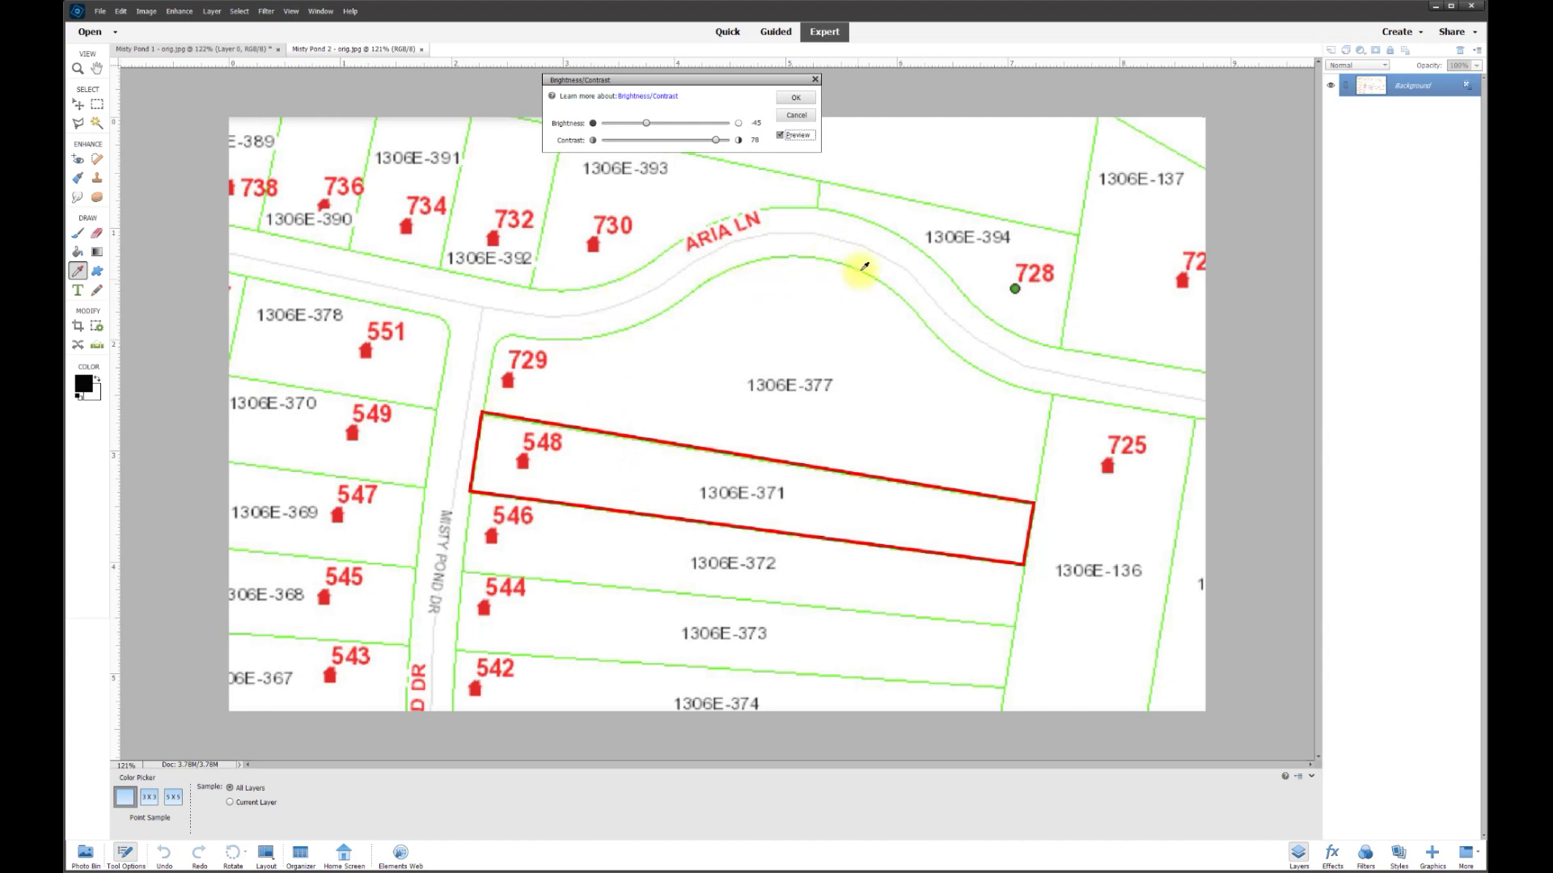
left_click(796, 99)
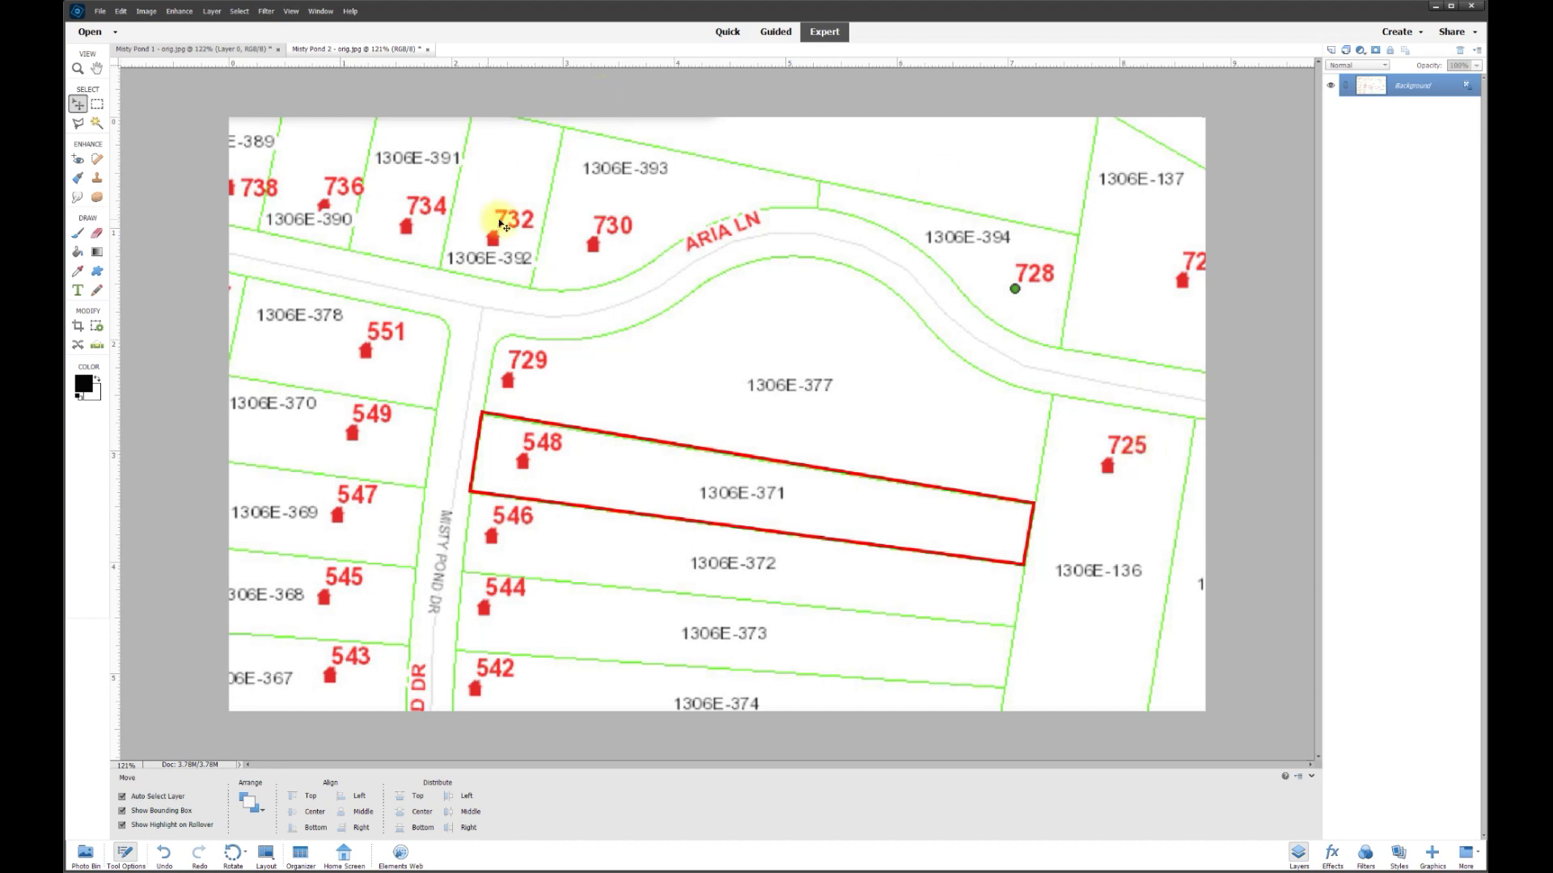
Step: Try deleting the white fill of lot 1306E-377 using the Magic Wand at tolerance 5, and undo the deletion and selection
left_click(97, 124)
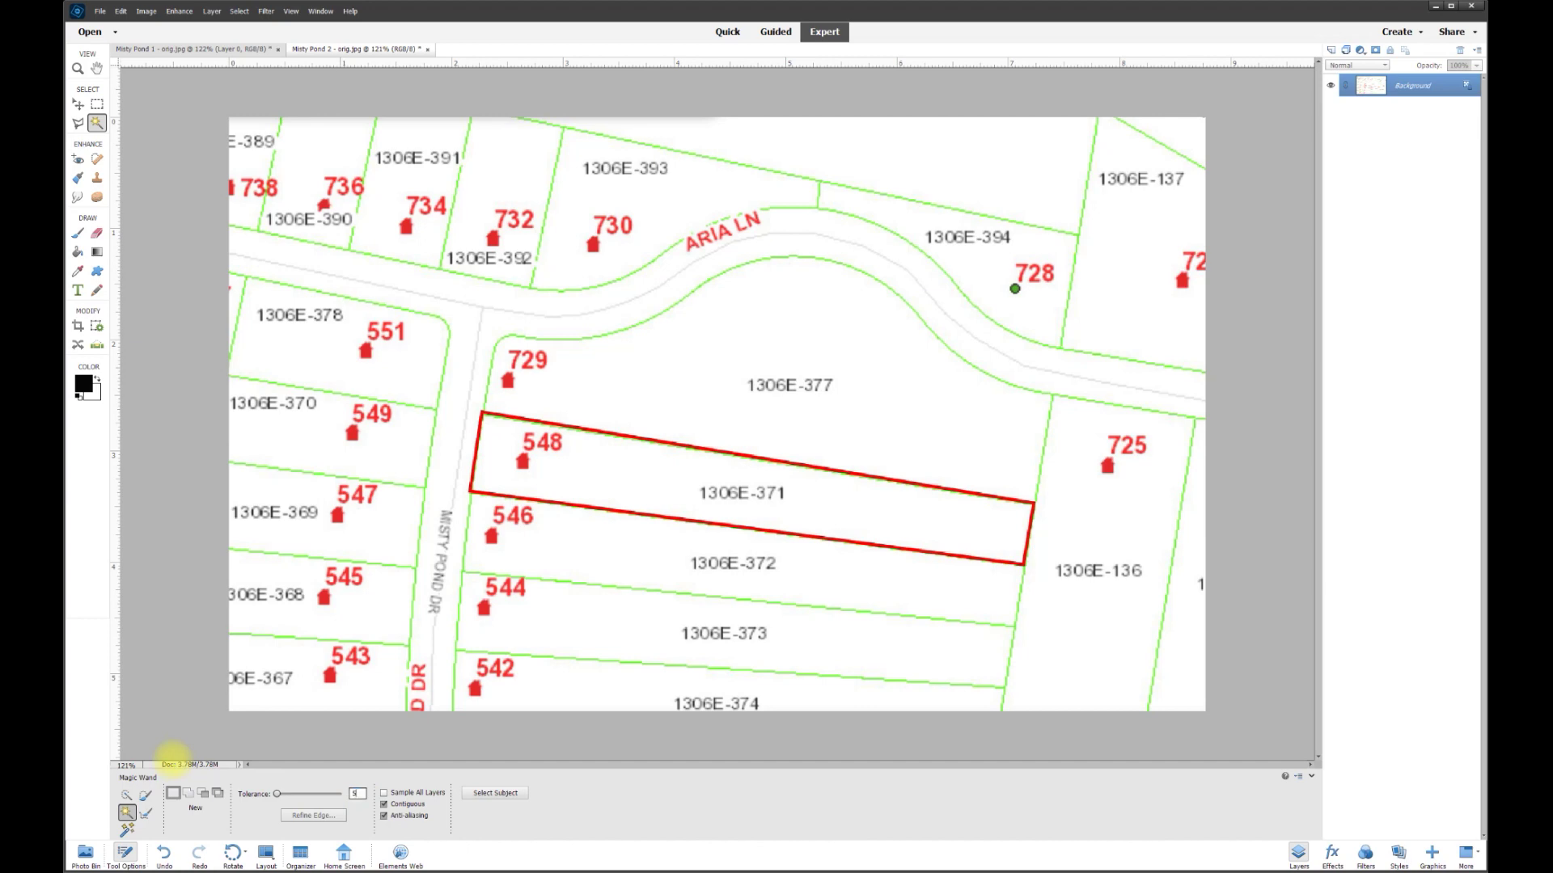
left_click(885, 417)
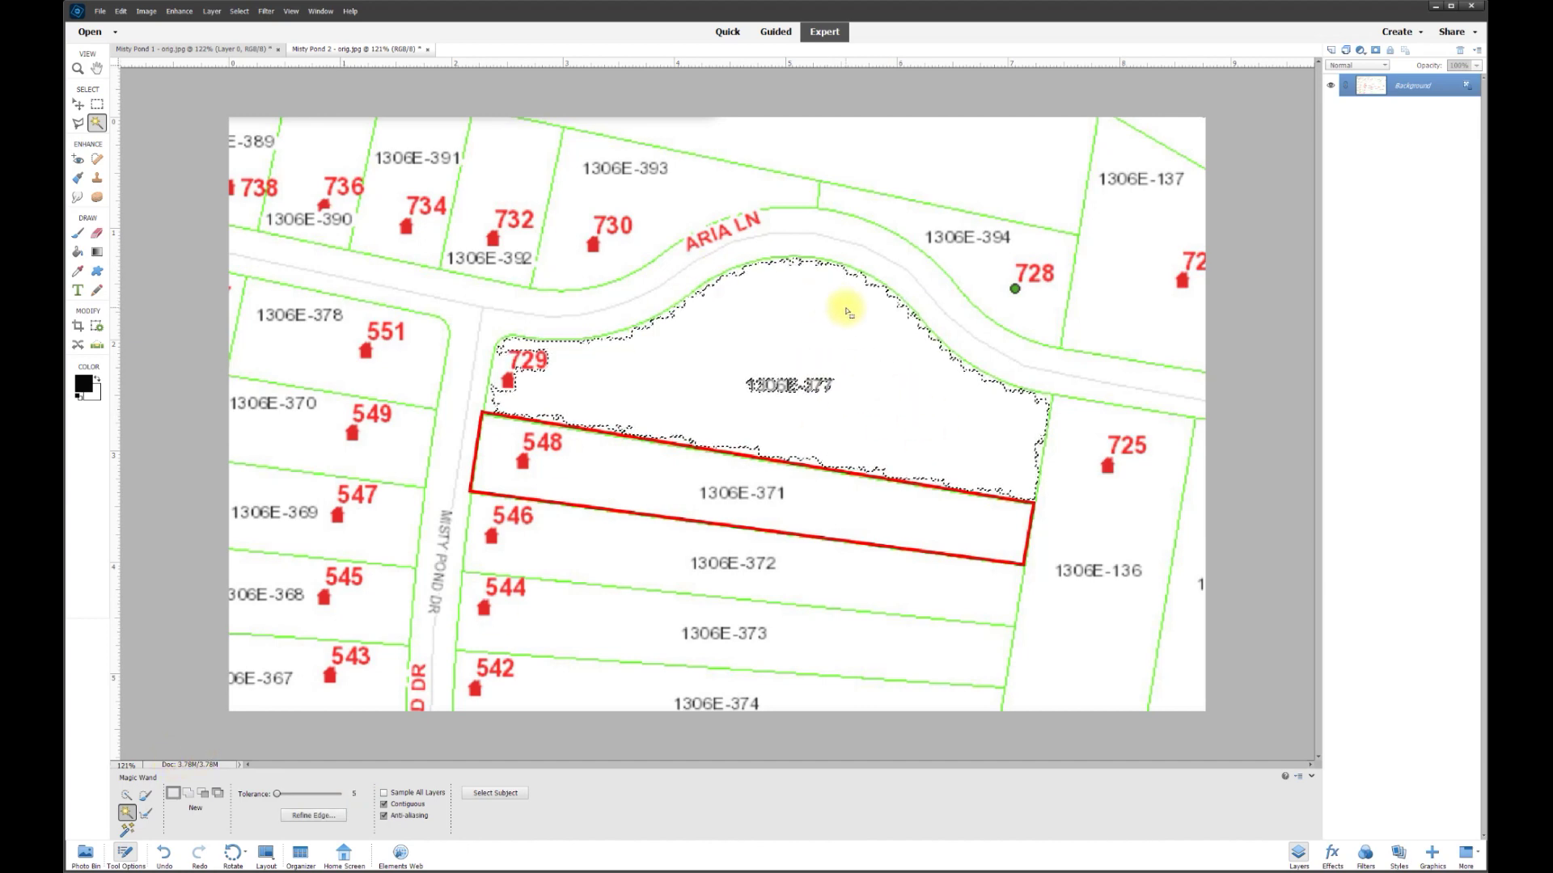
key("Delete")
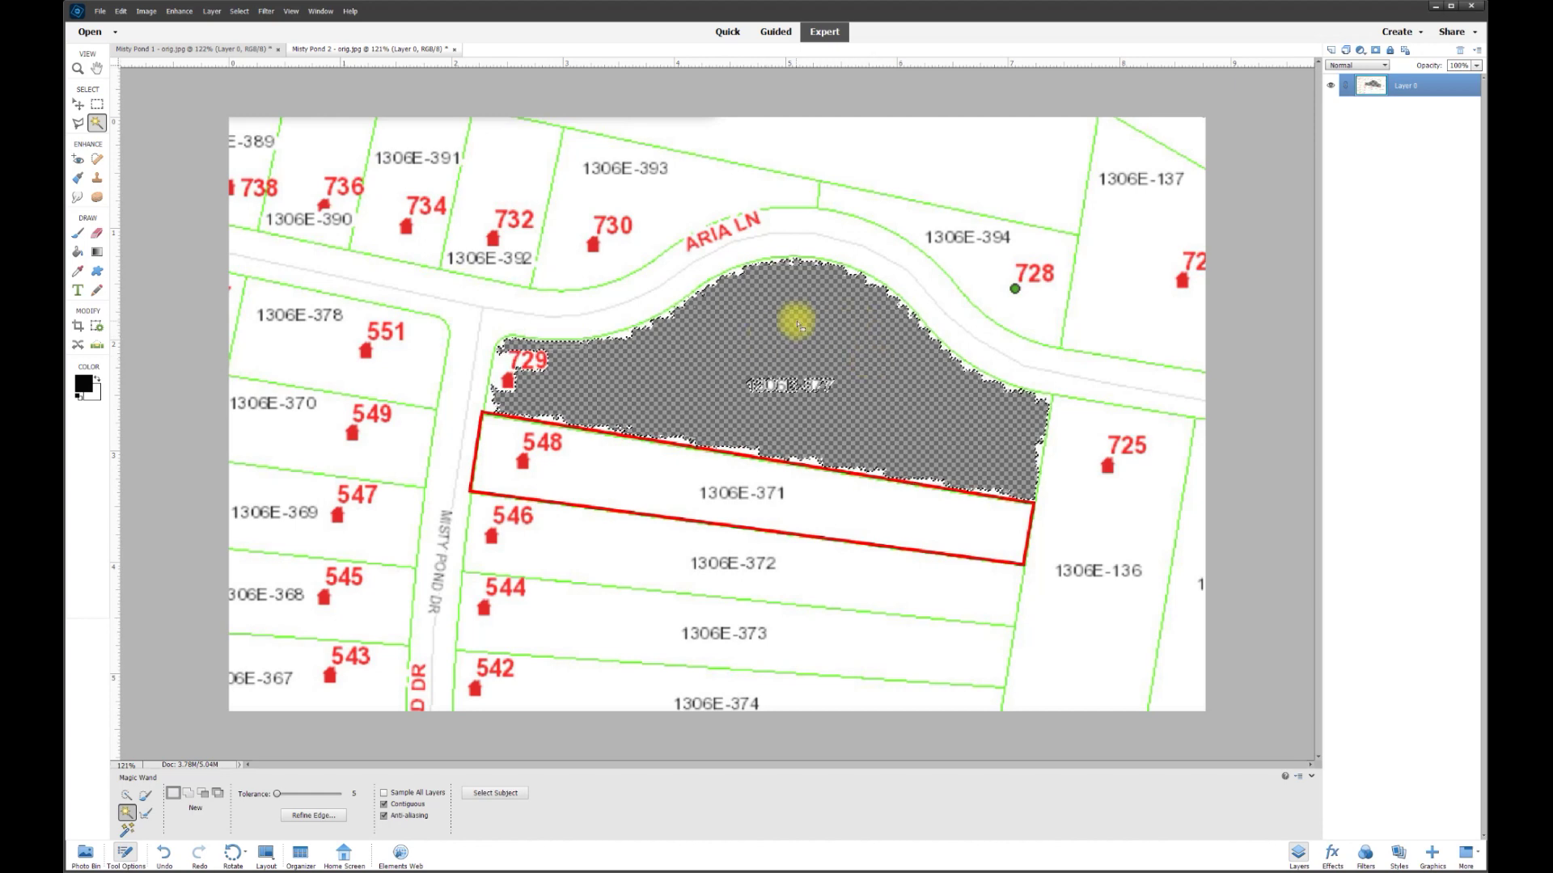
scroll(797, 325, "up", 3)
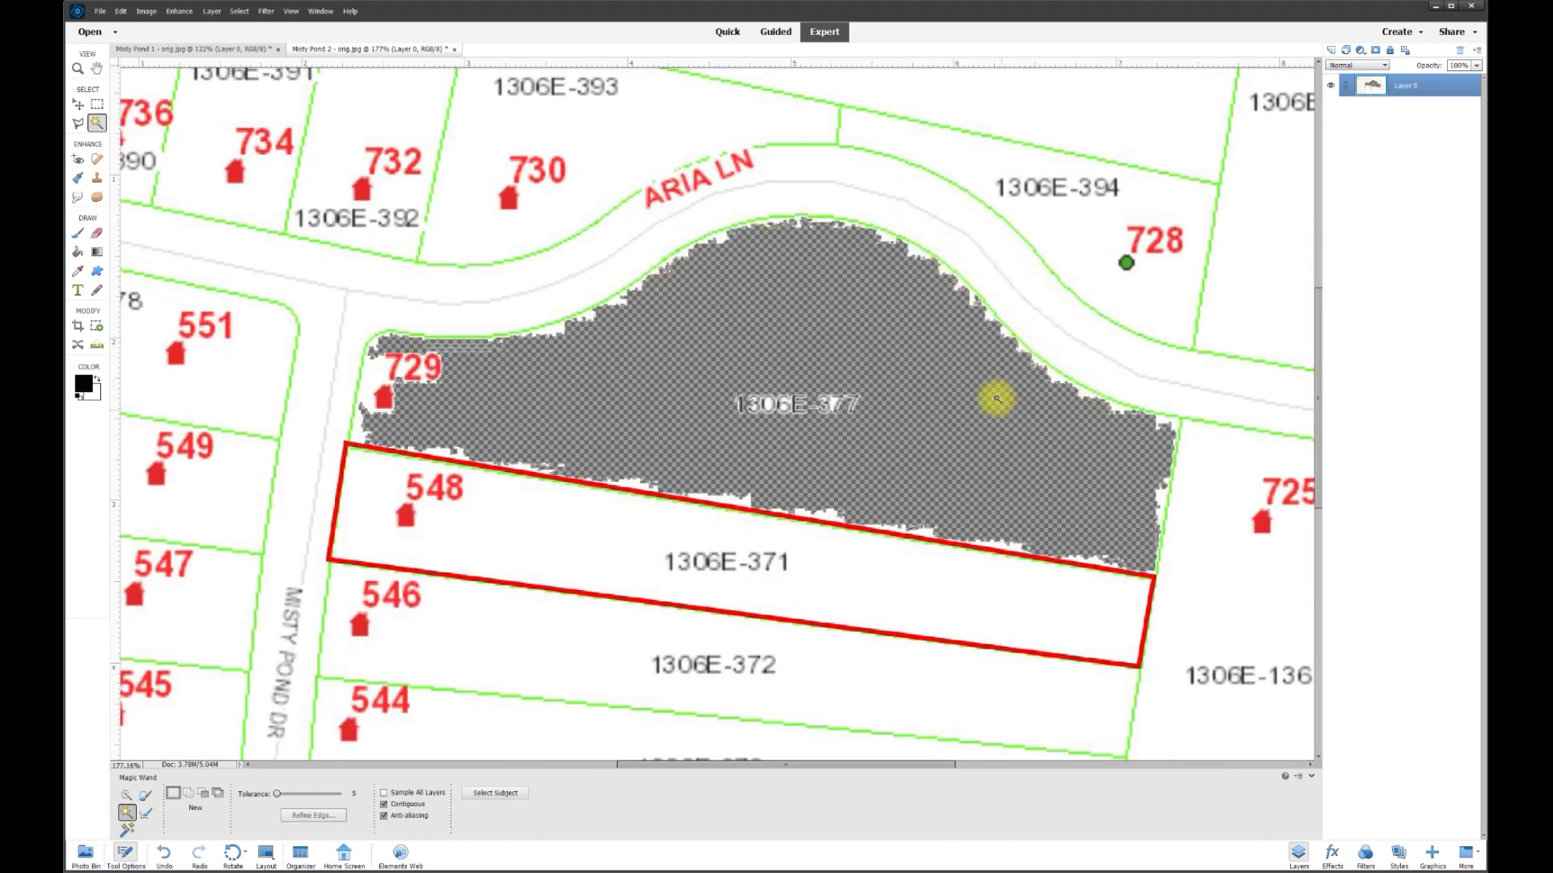
left_click(817, 275)
key("ctrl+BackSpace")
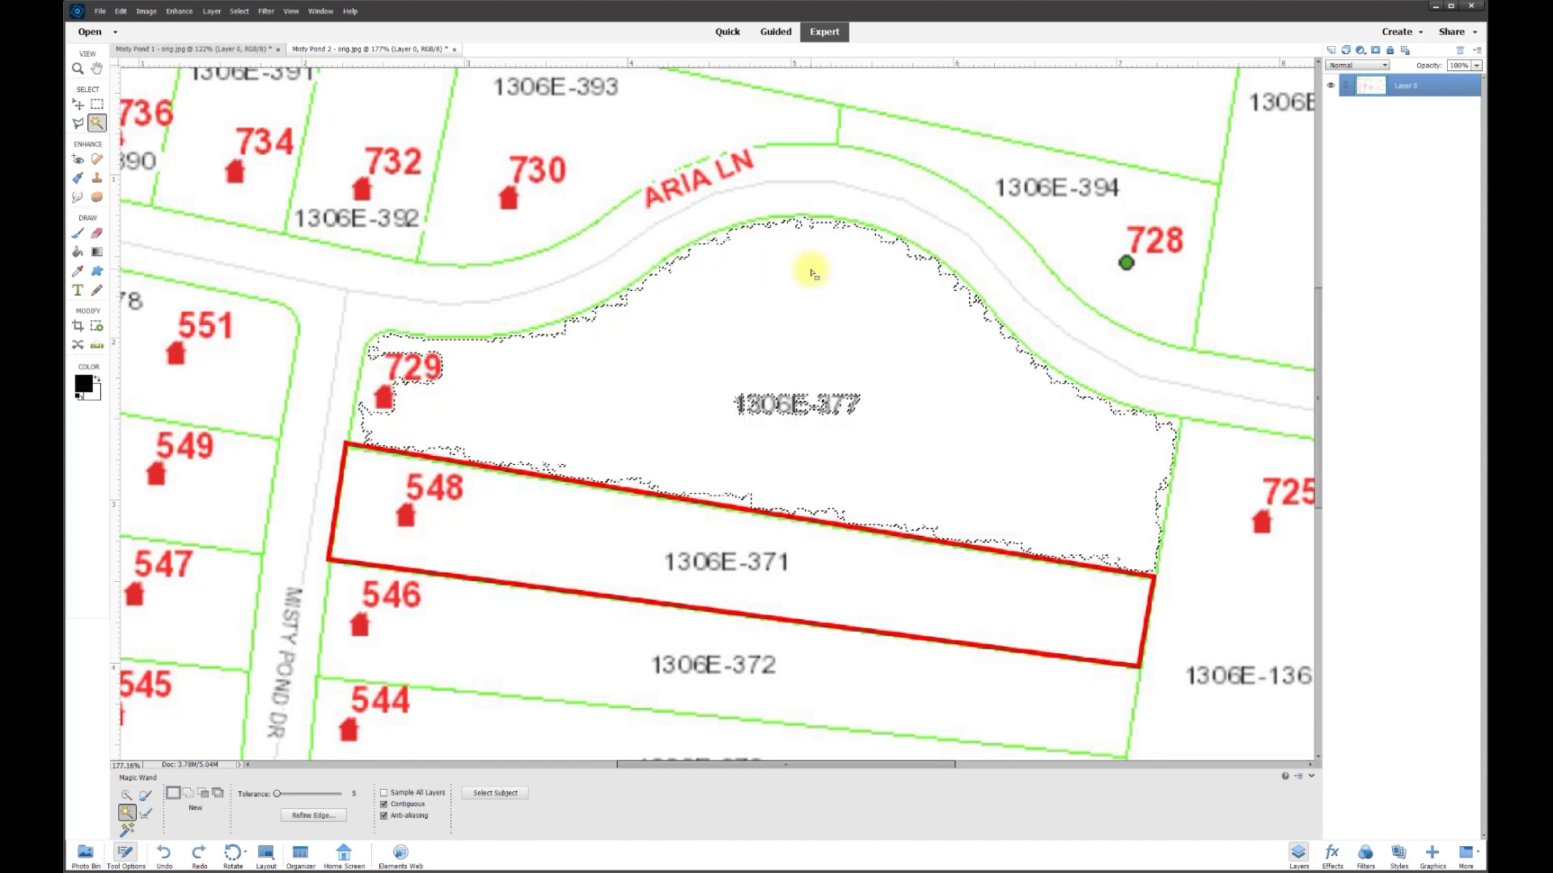
key("ctrl+d")
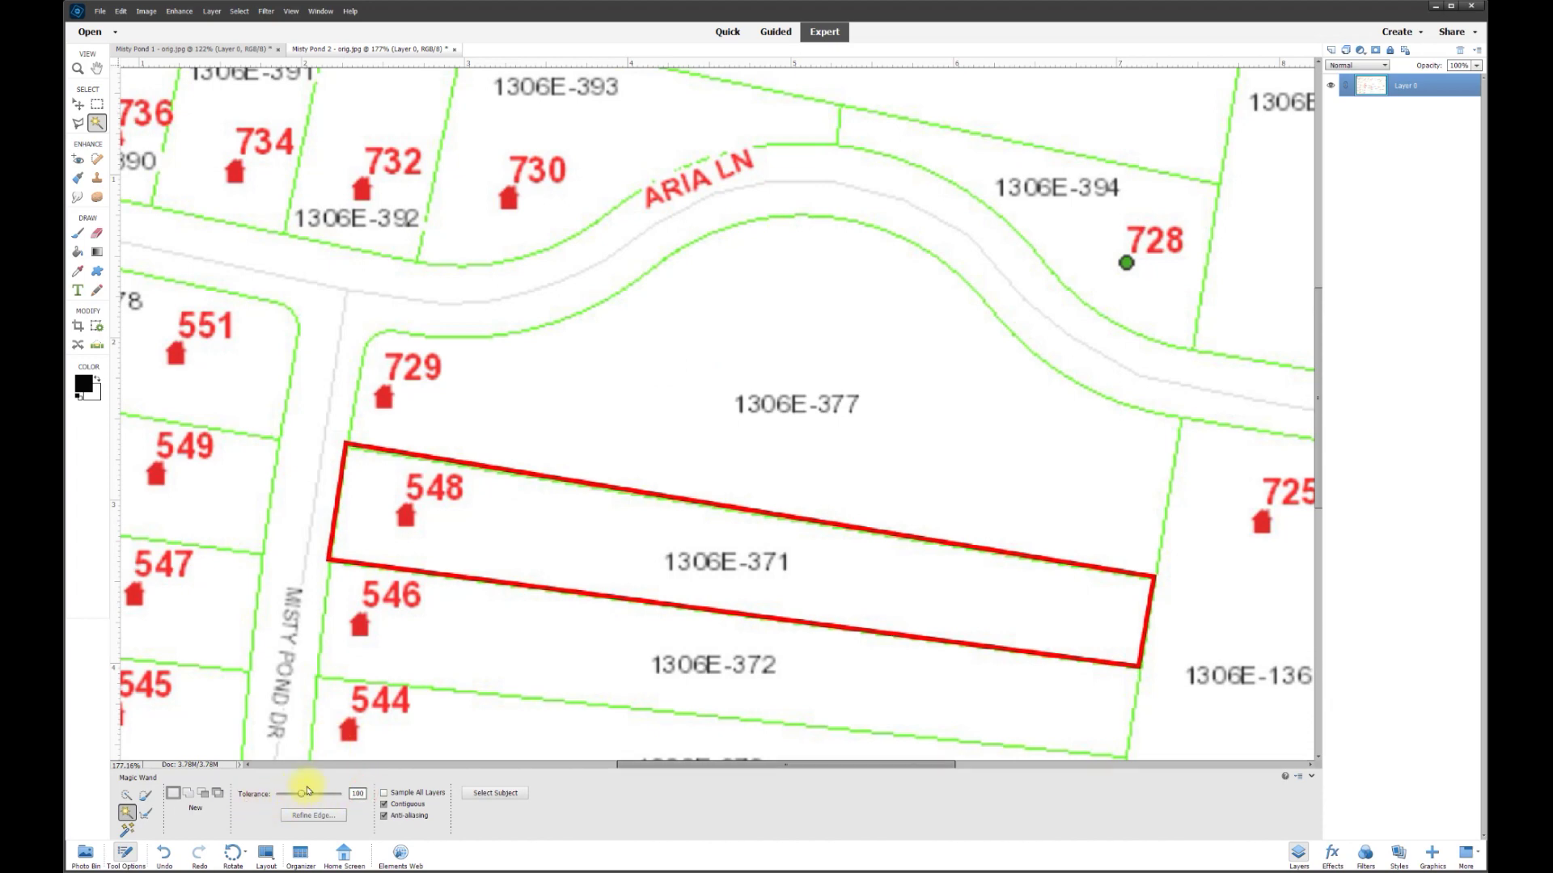
Step: Try deleting the white fill of lot 1306E-377 using a Magic Wand tolerance of 100, and undo it
left_click(824, 327)
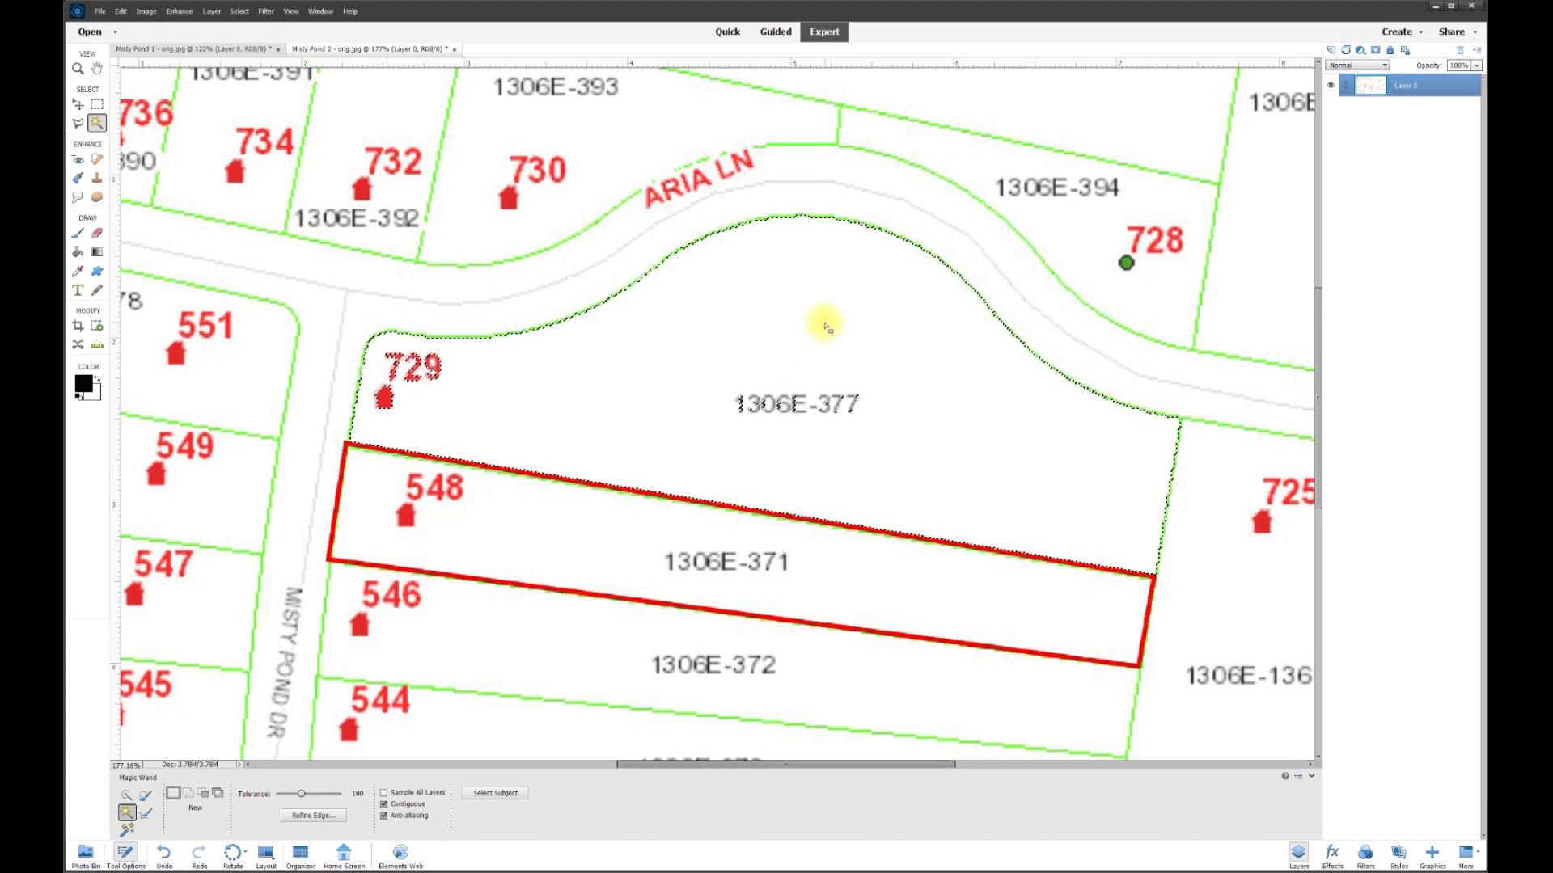
key("Delete")
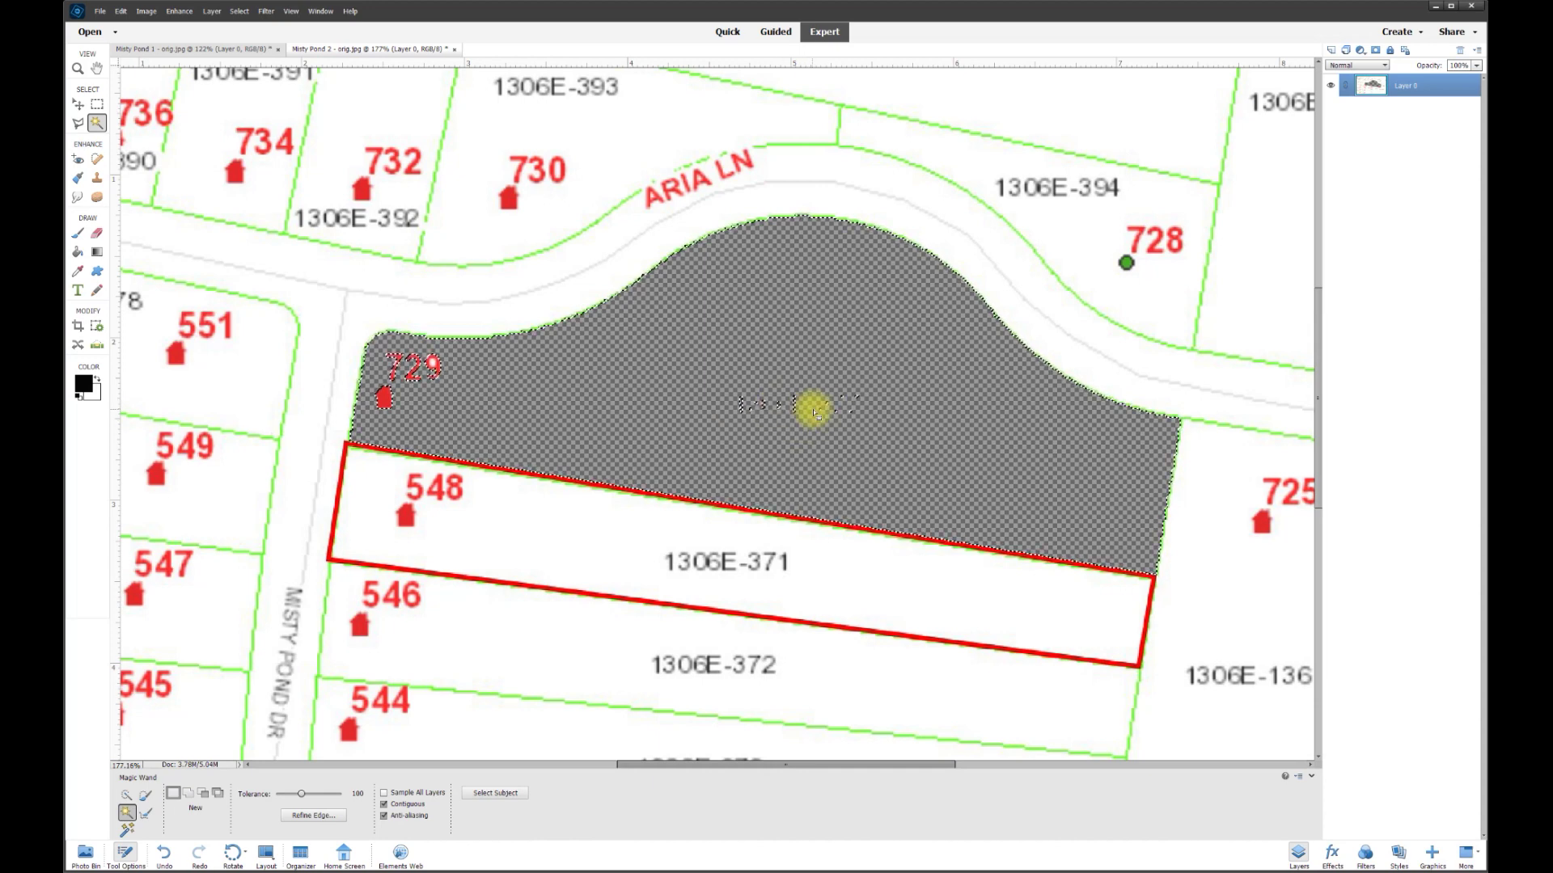
key("ctrl+z")
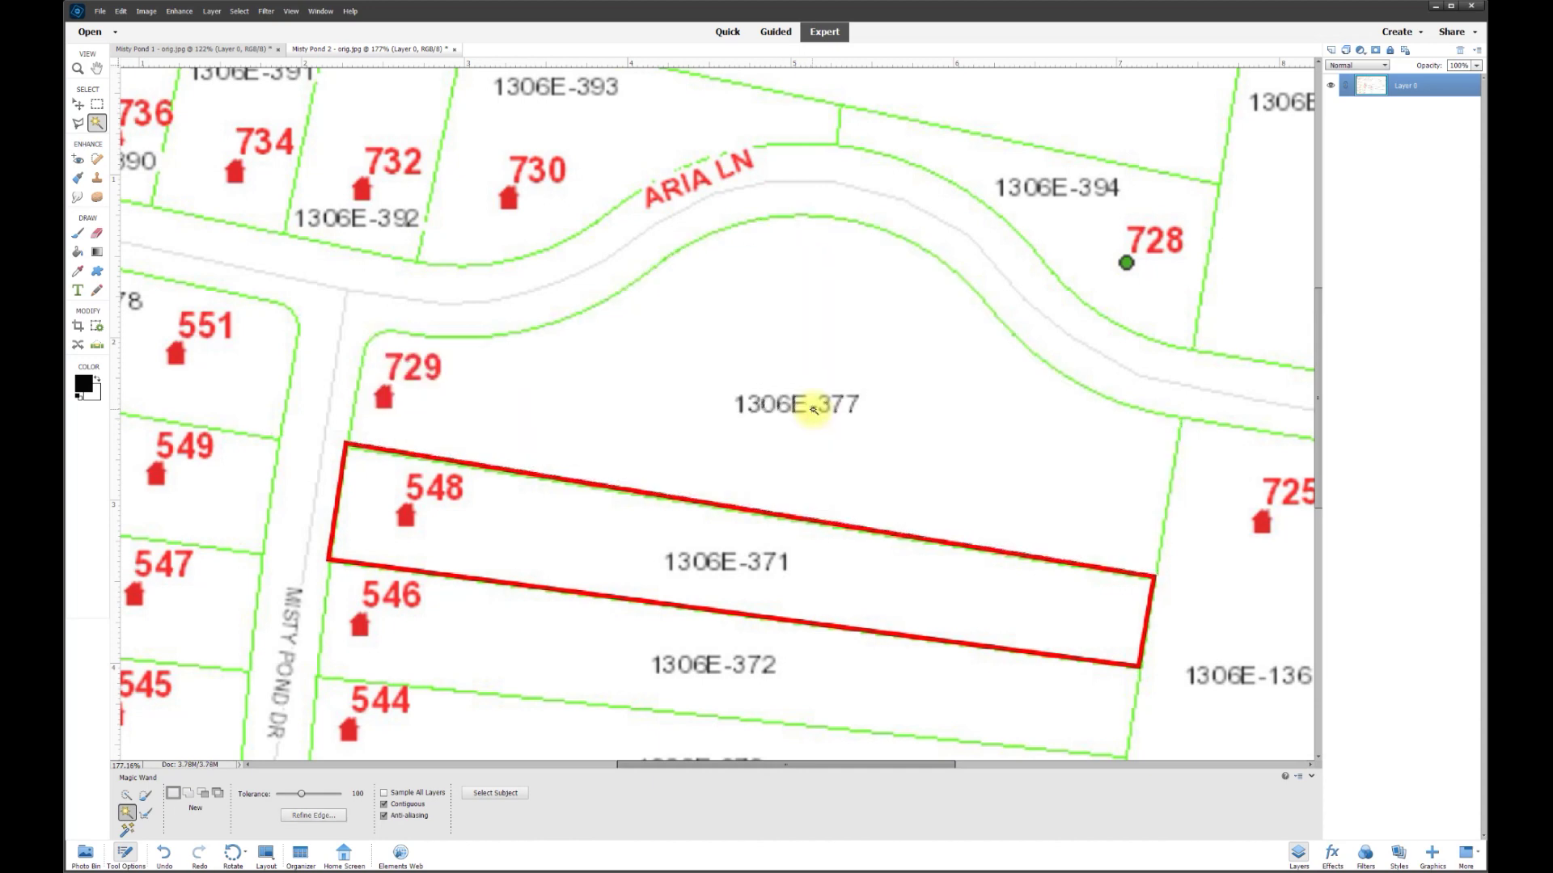
Step: Set the Magic Wand tolerance to 30 and delete the white fill of lot 1306E-377
left_click(358, 793)
type("30")
left_click(839, 328)
key("Delete")
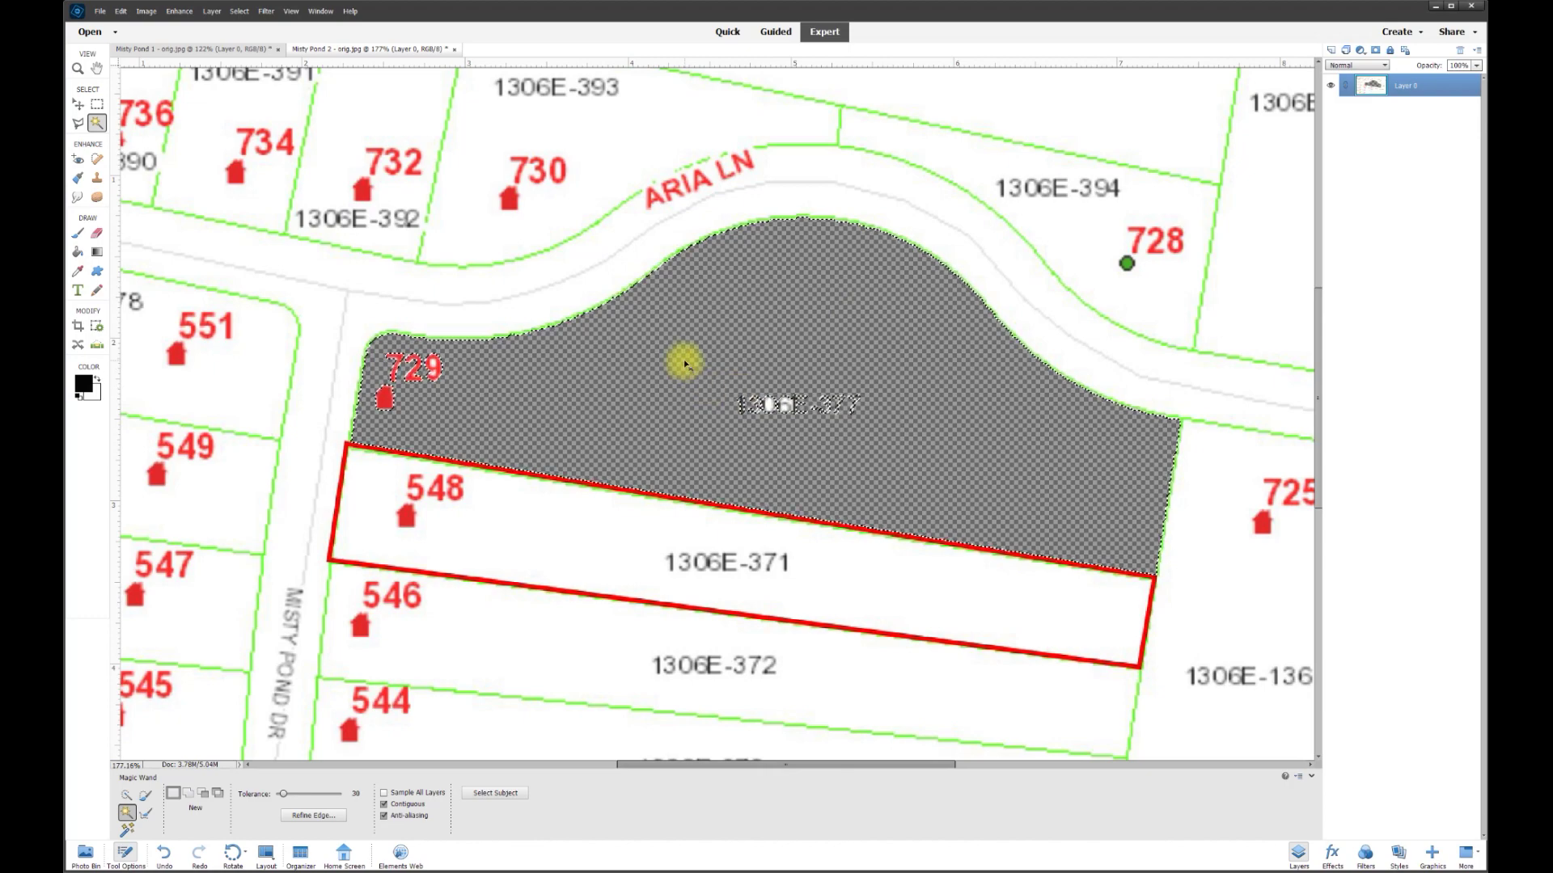
scroll(752, 343, "up", 2)
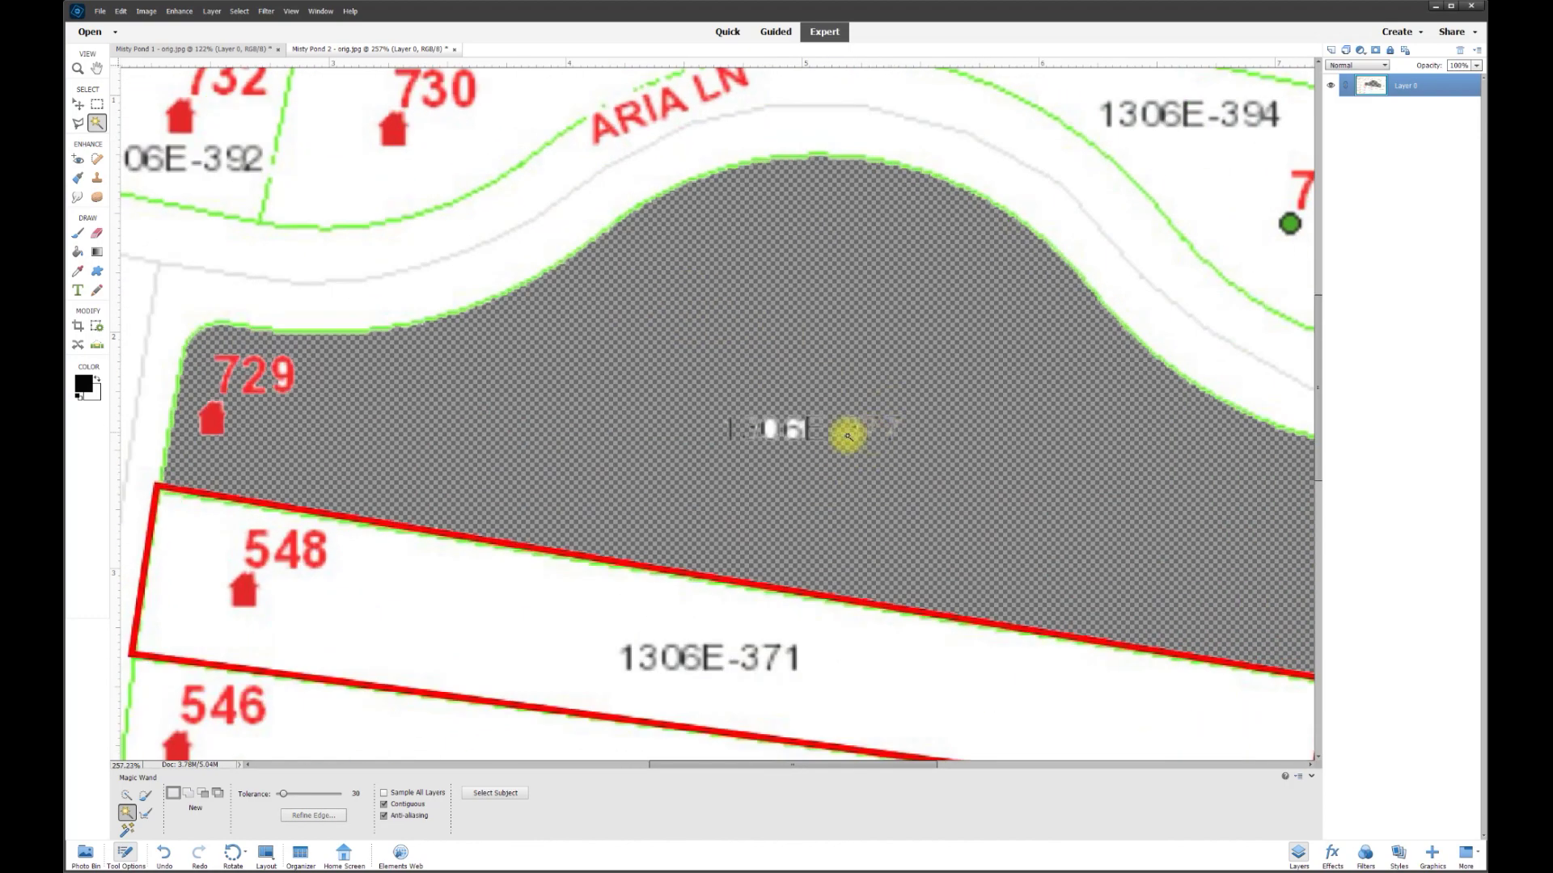
scroll(832, 482, "down", 3)
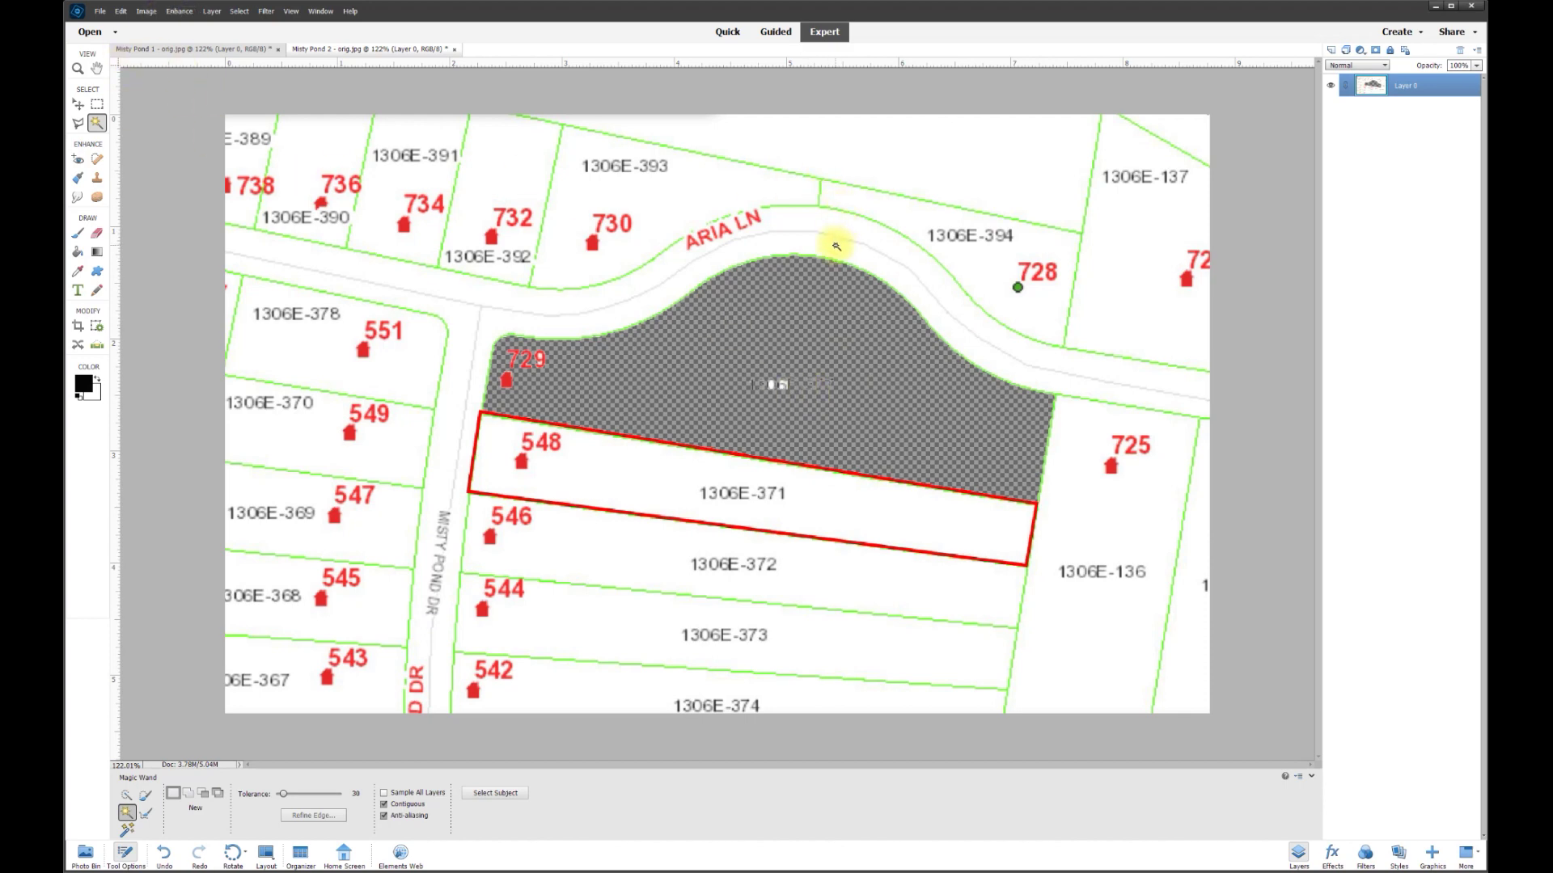
Step: Delete the white fill from the roads, the lots north of Aria Ln, and lots 1306E-137 and 1306E-136
left_click(836, 246)
key("Delete")
left_click(903, 166)
key("Delete")
left_click(929, 215)
key("Delete")
left_click(1162, 166)
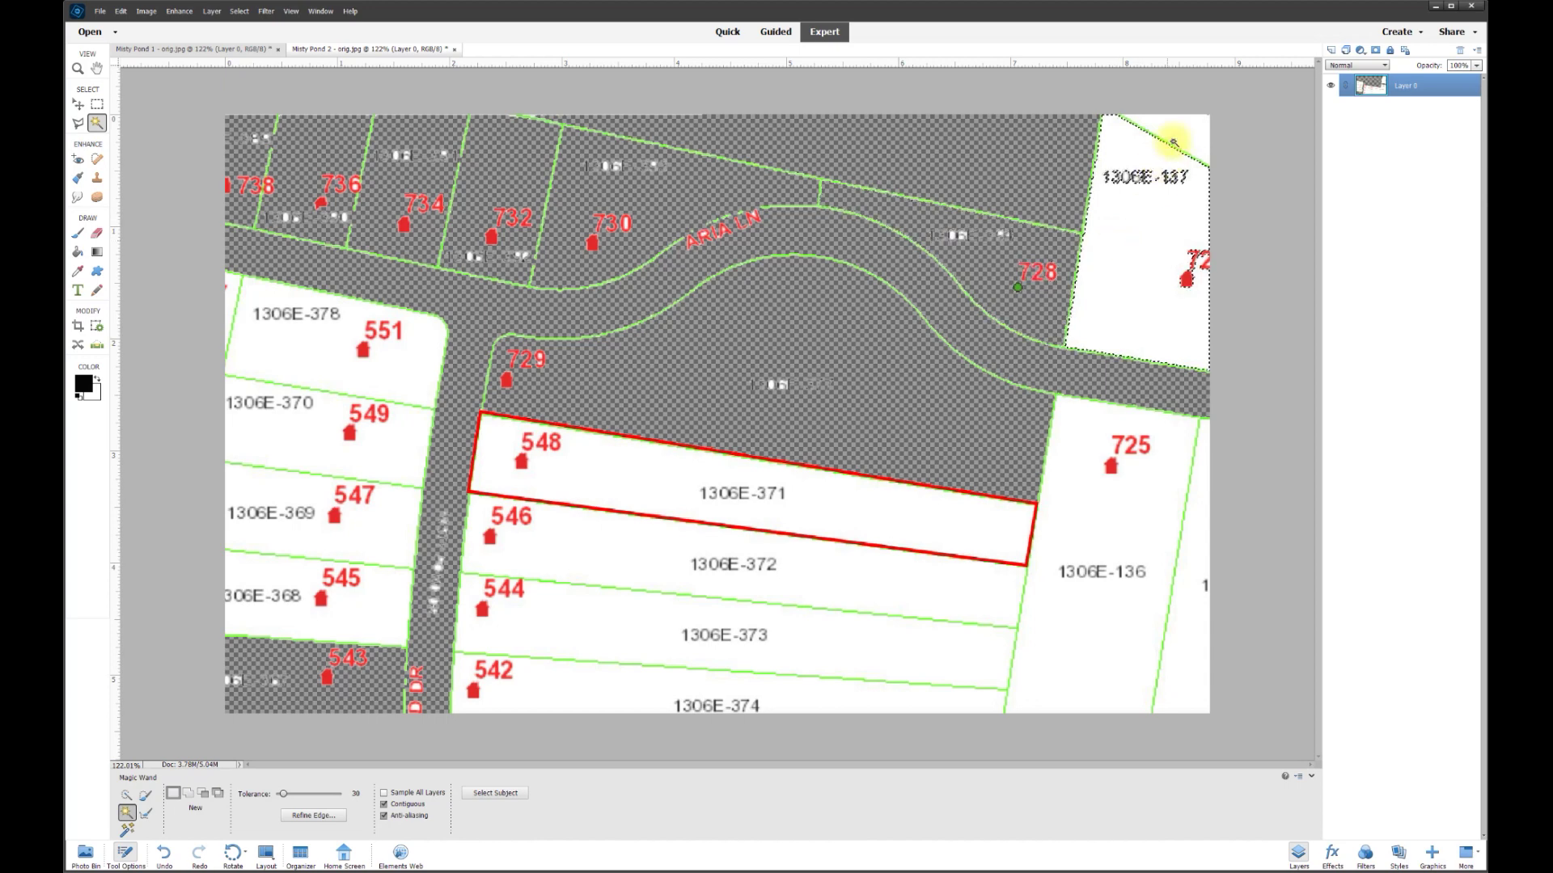
key("Delete")
left_click(1081, 527)
key("Delete")
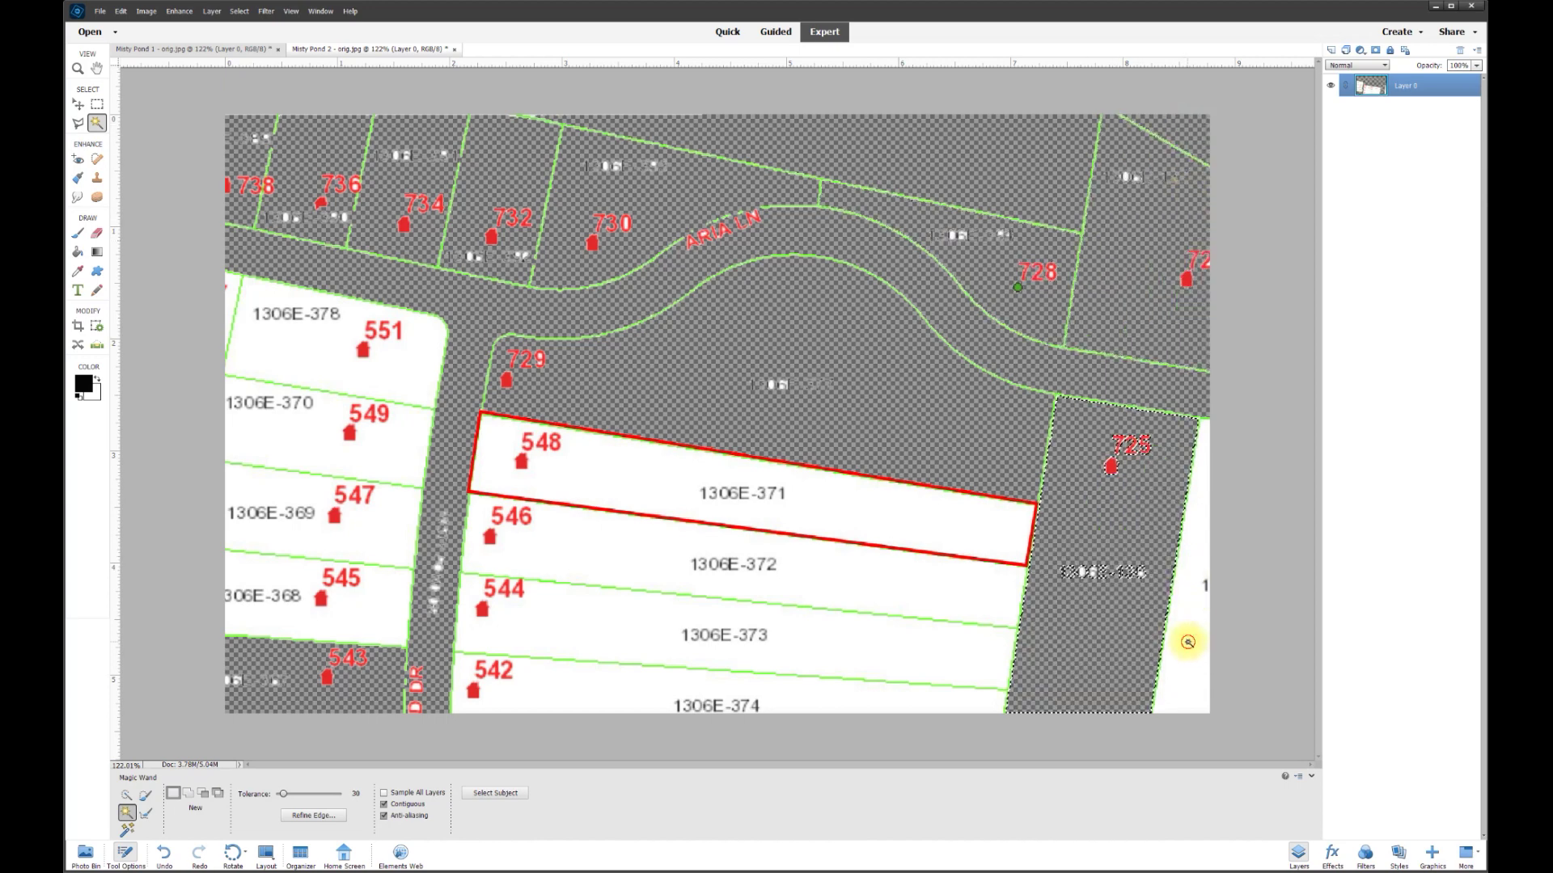
Step: Delete the white fill from the red-outlined lot 1306E-371 and the lots 1306E-372, 1306E-373 and 1306E-374 below it
left_click(938, 528)
key("Delete")
left_click(901, 597)
key("Delete")
left_click(890, 647)
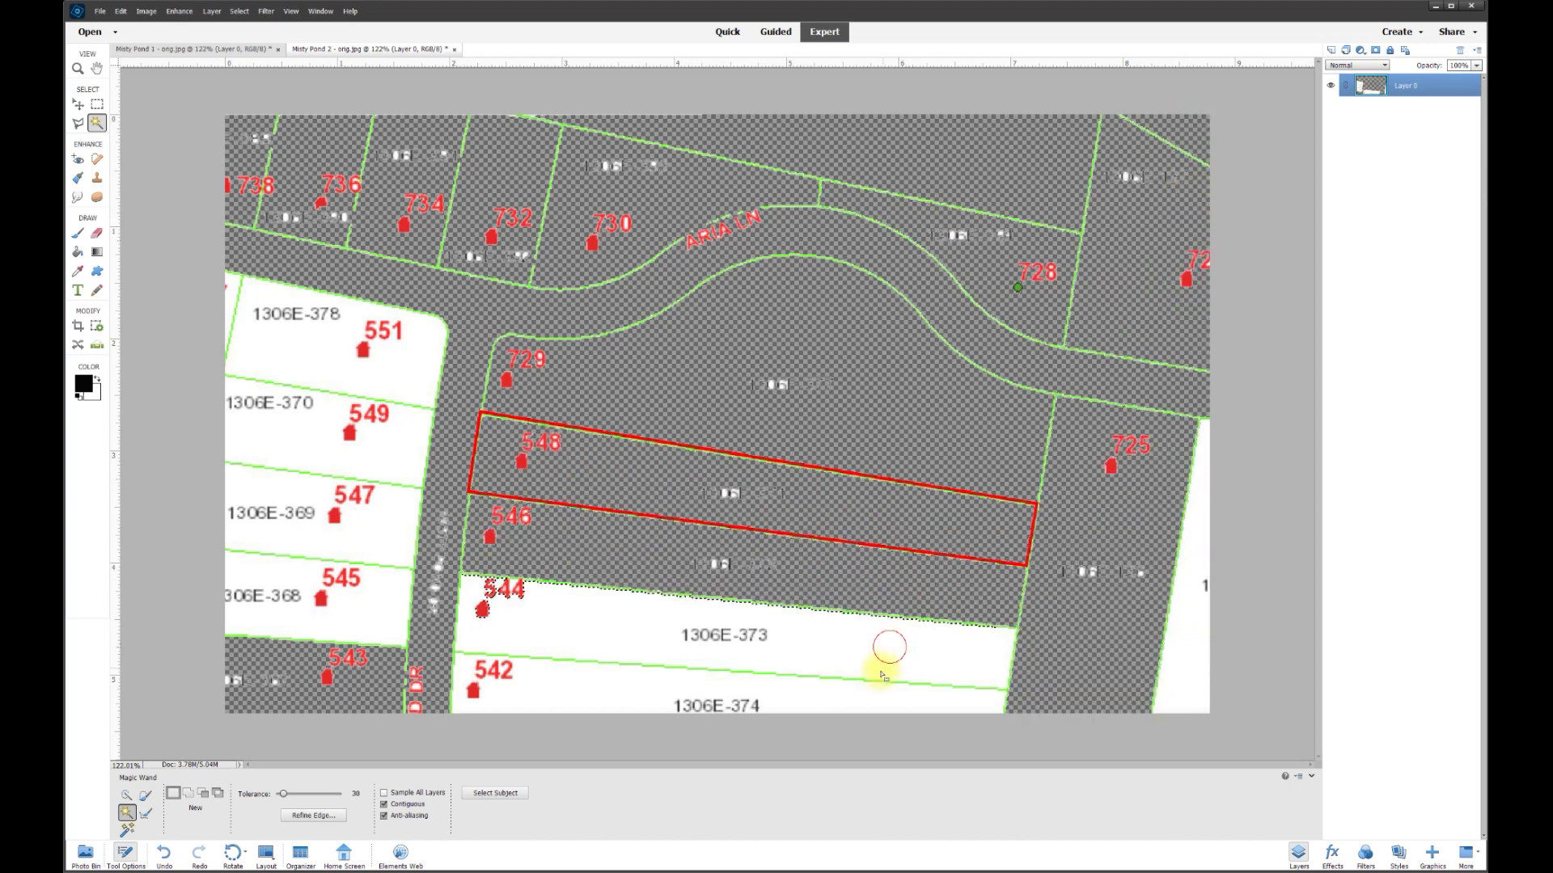
key("Delete")
left_click(849, 690)
key("Delete")
Step: Delete the white fill from the remaining lots west of Misty Pond Dr, from 1306E-368 up to 1306E-378
left_click(379, 606)
key("Delete")
left_click(386, 514)
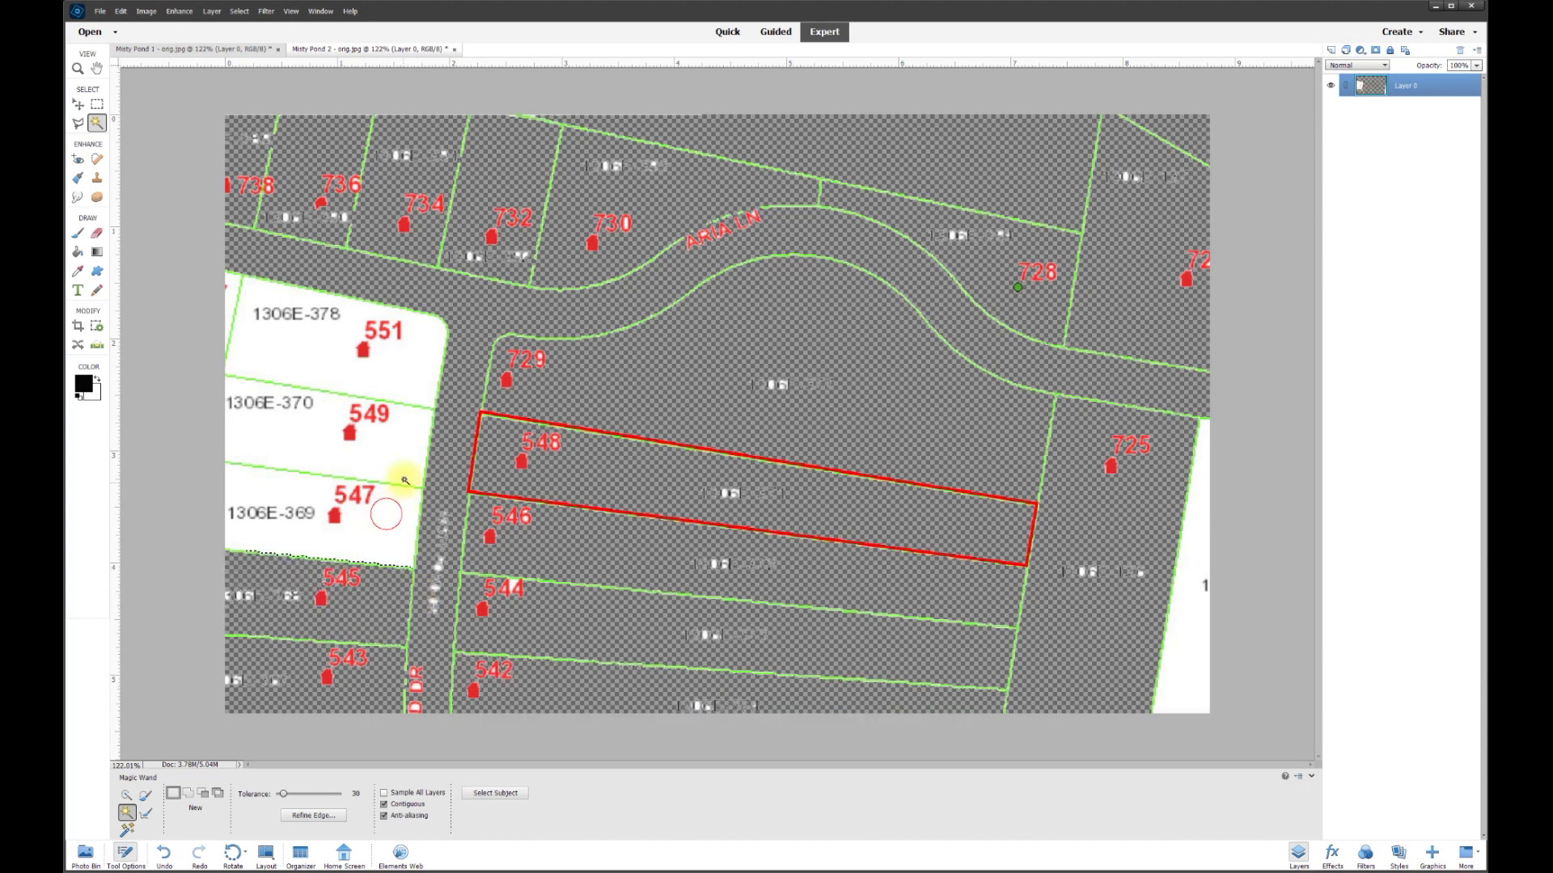
left_click(406, 461)
key("Delete")
left_click(409, 387)
key("Delete")
left_click(236, 302)
key("Delete")
left_click(377, 547)
key("Delete")
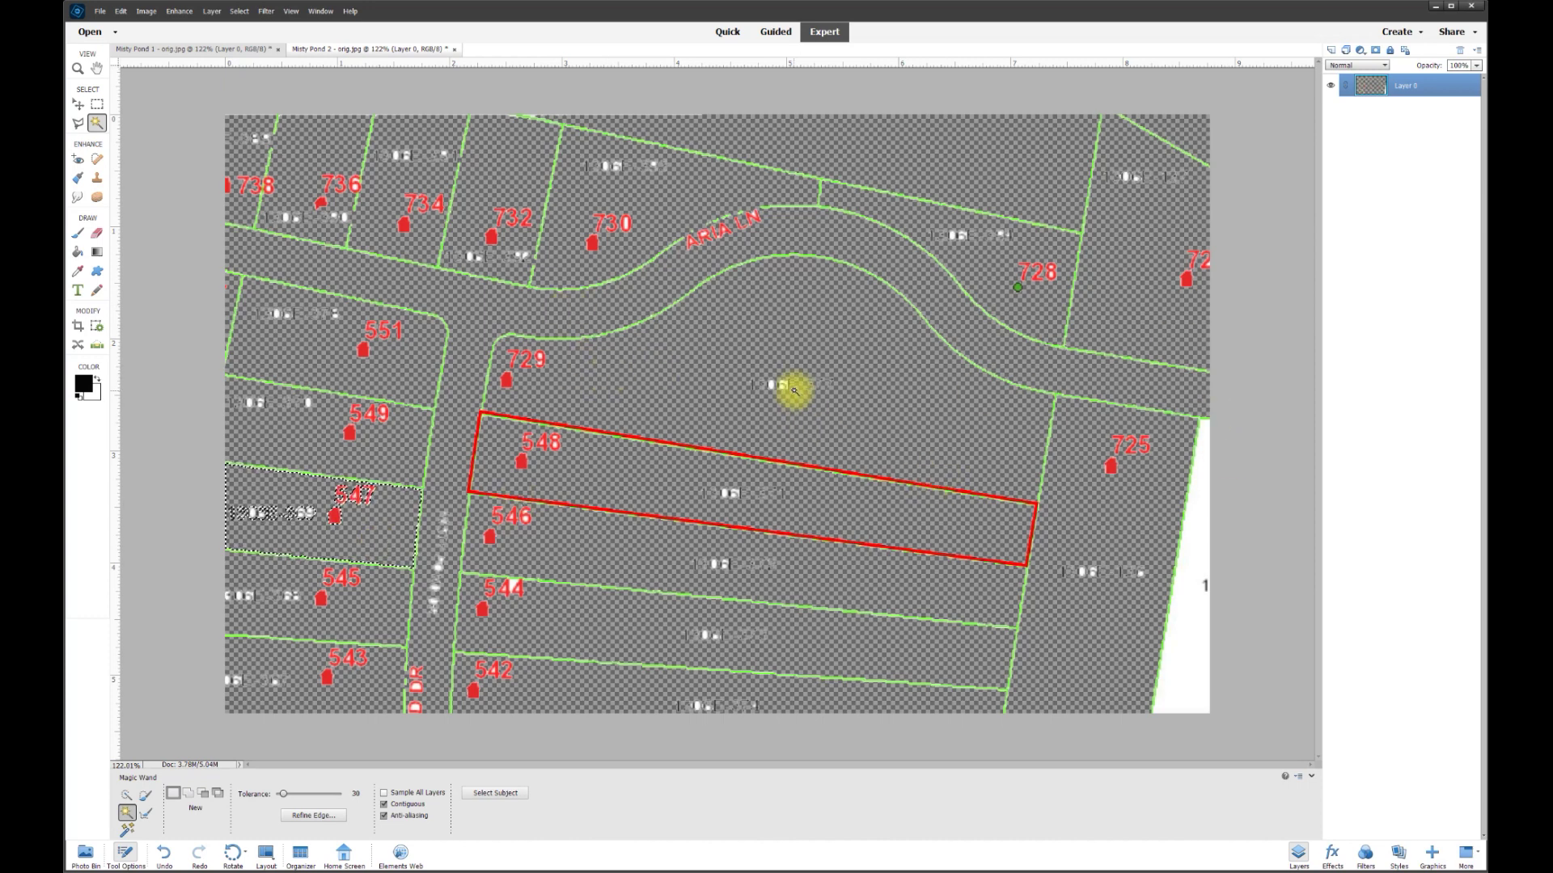
Step: Delete the last white lot at the map's east edge and inspect the leftover white inside the lot labels
left_click(1190, 641)
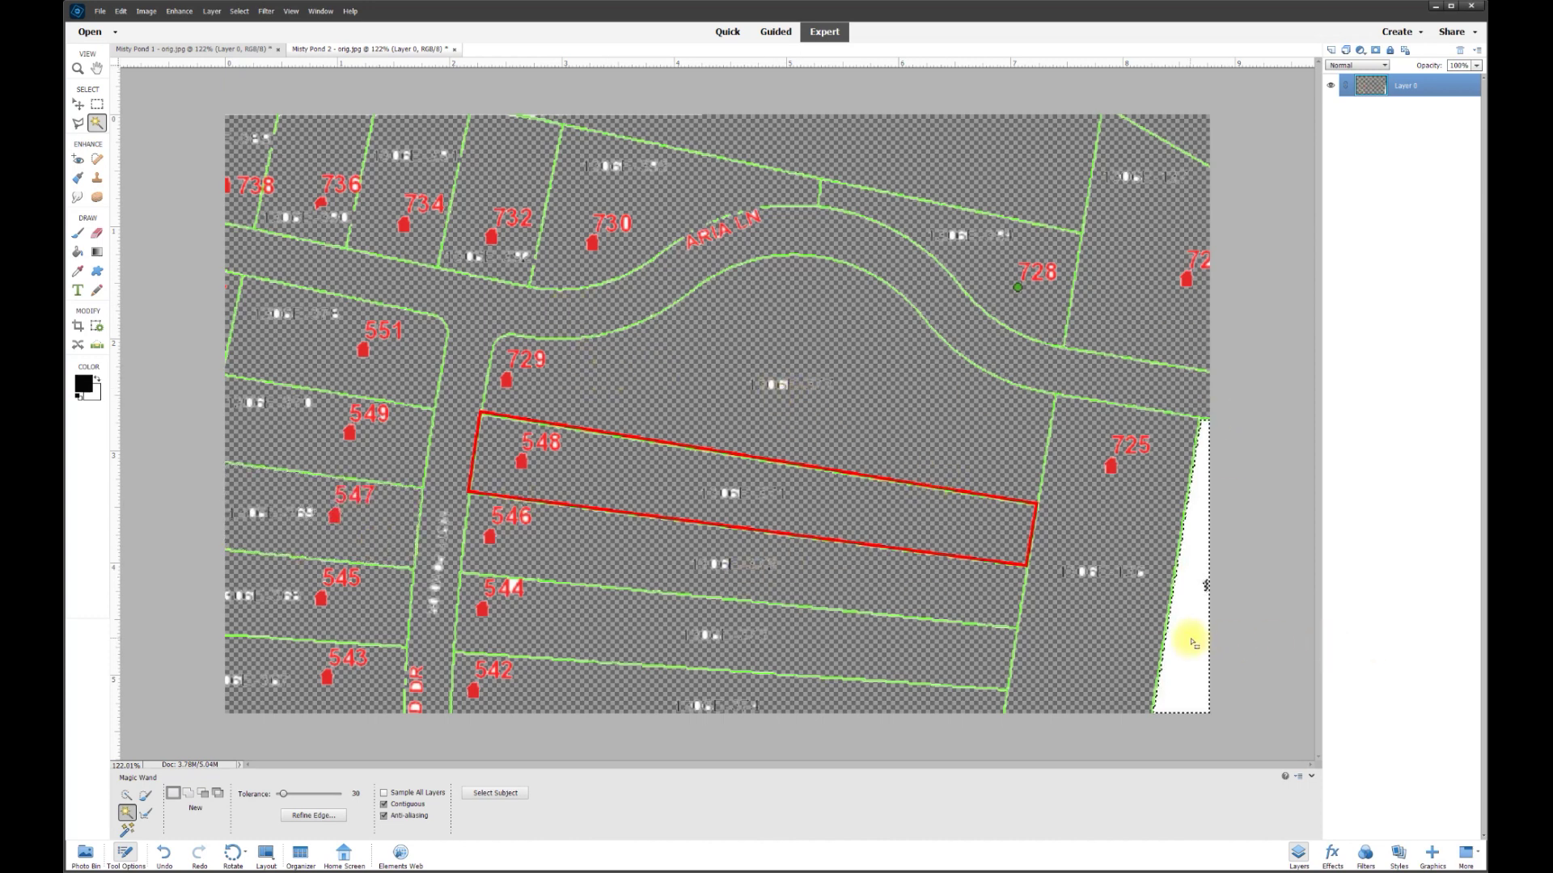
key("Delete")
scroll(890, 545, "up", 8)
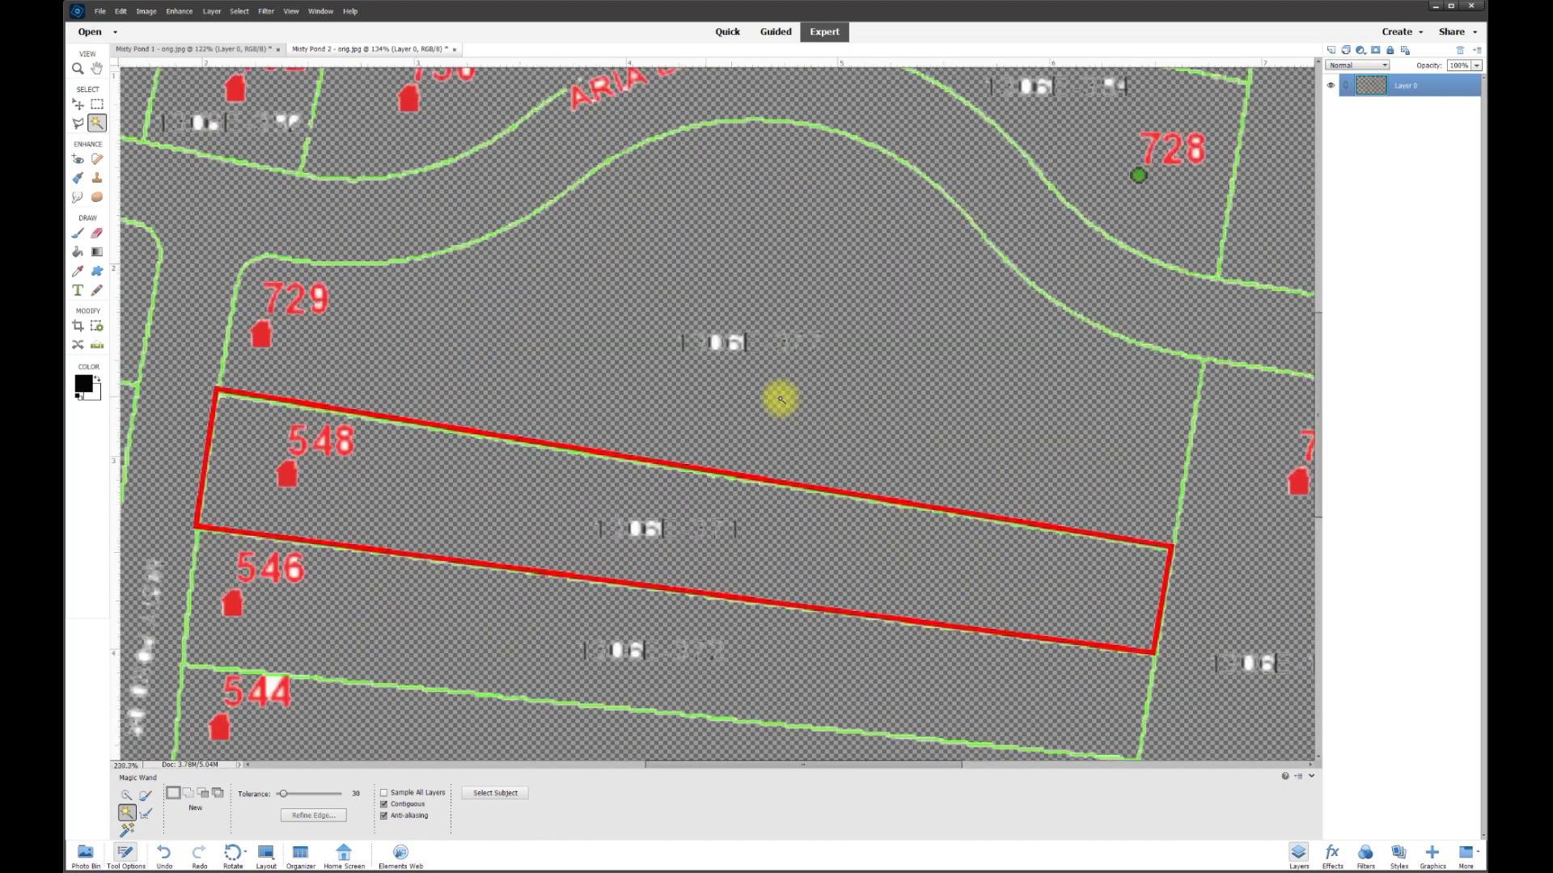
scroll(627, 521, "up", 1)
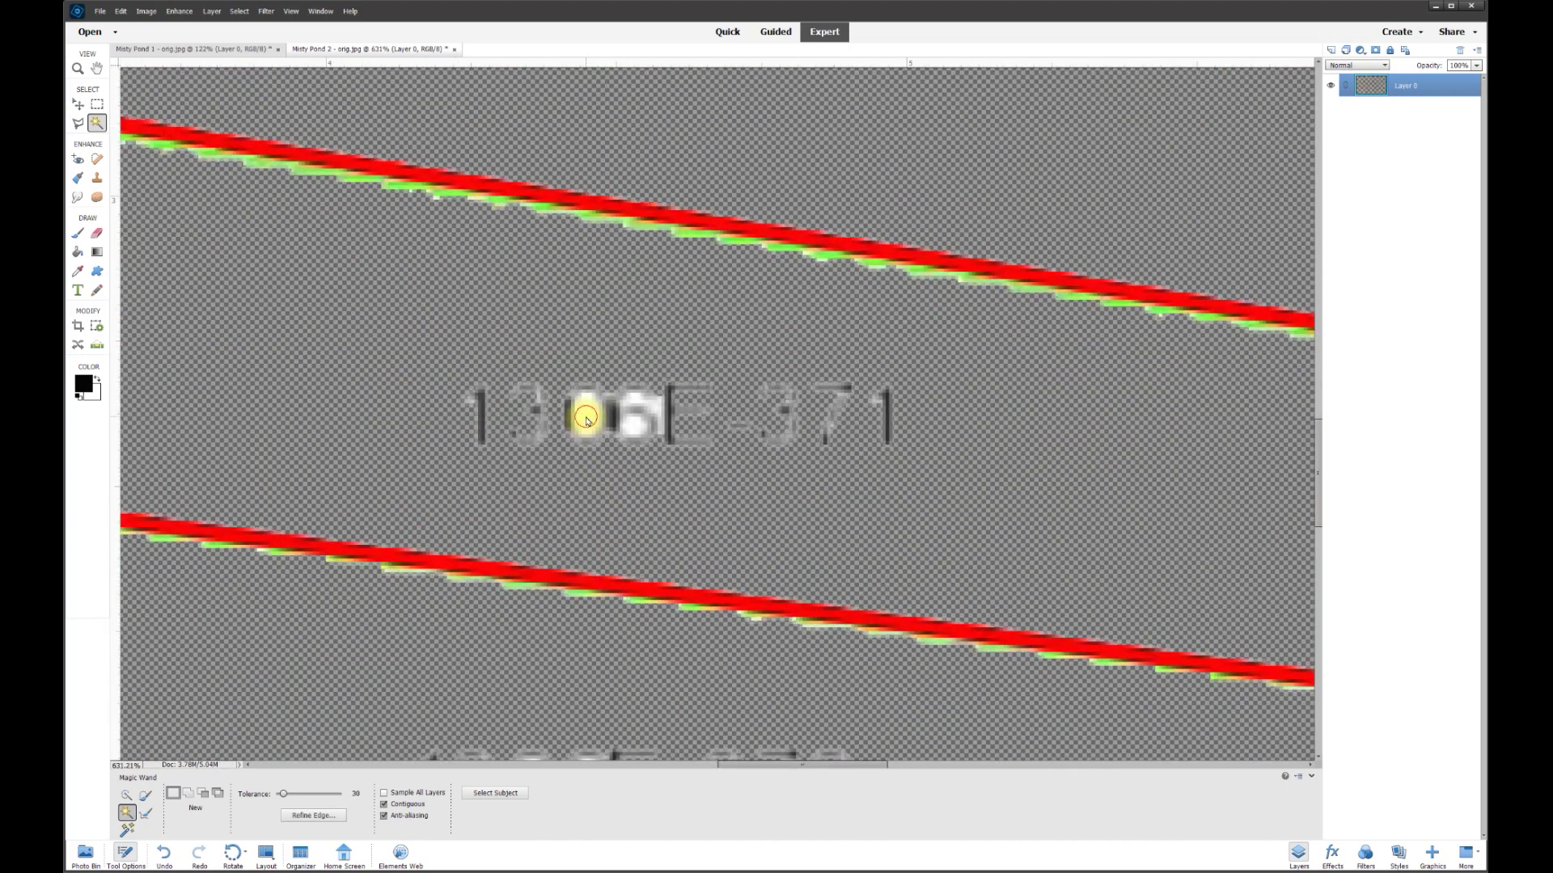
scroll(651, 457, "down", 7)
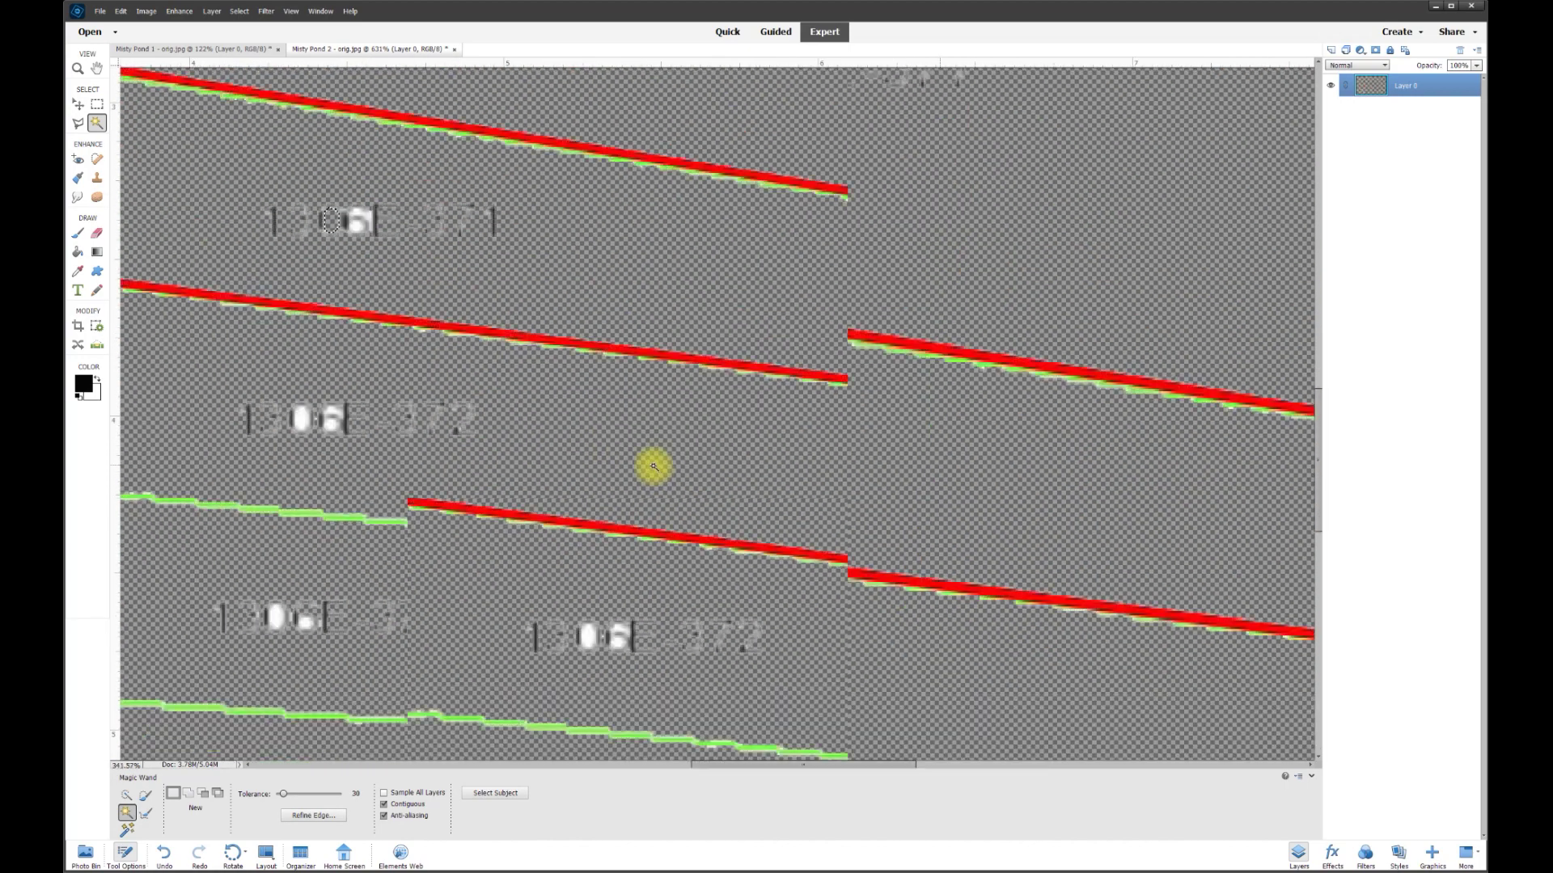
scroll(651, 467, "down", 3)
scroll(647, 461, "up", 1)
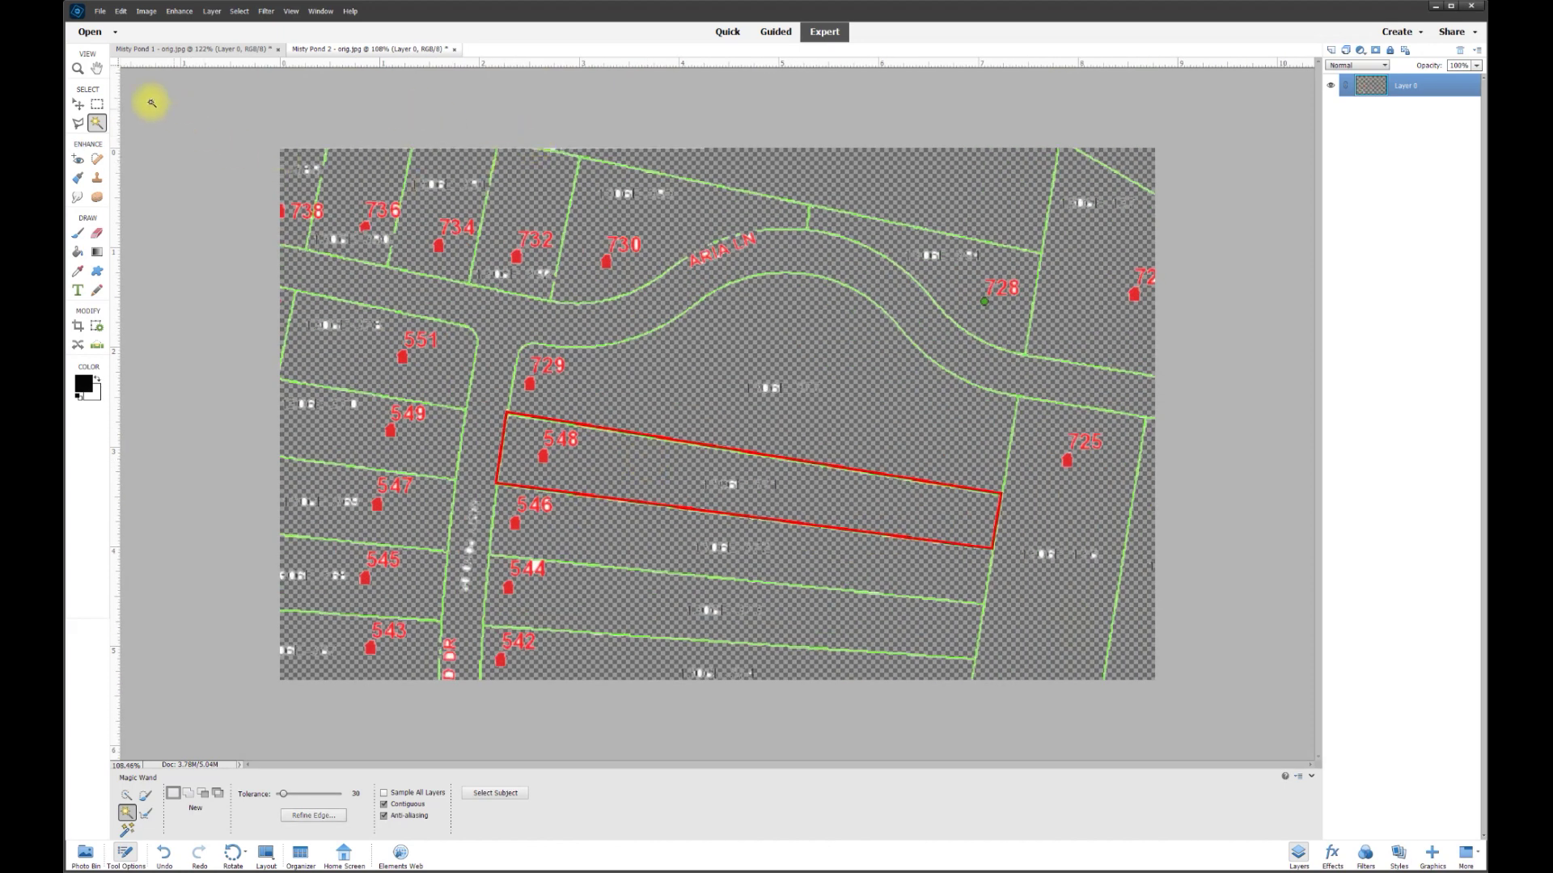
Step: Copy the cleared lot-line map into the Misty Pond 1 aerial image as a new layer over the photo
left_click(77, 105)
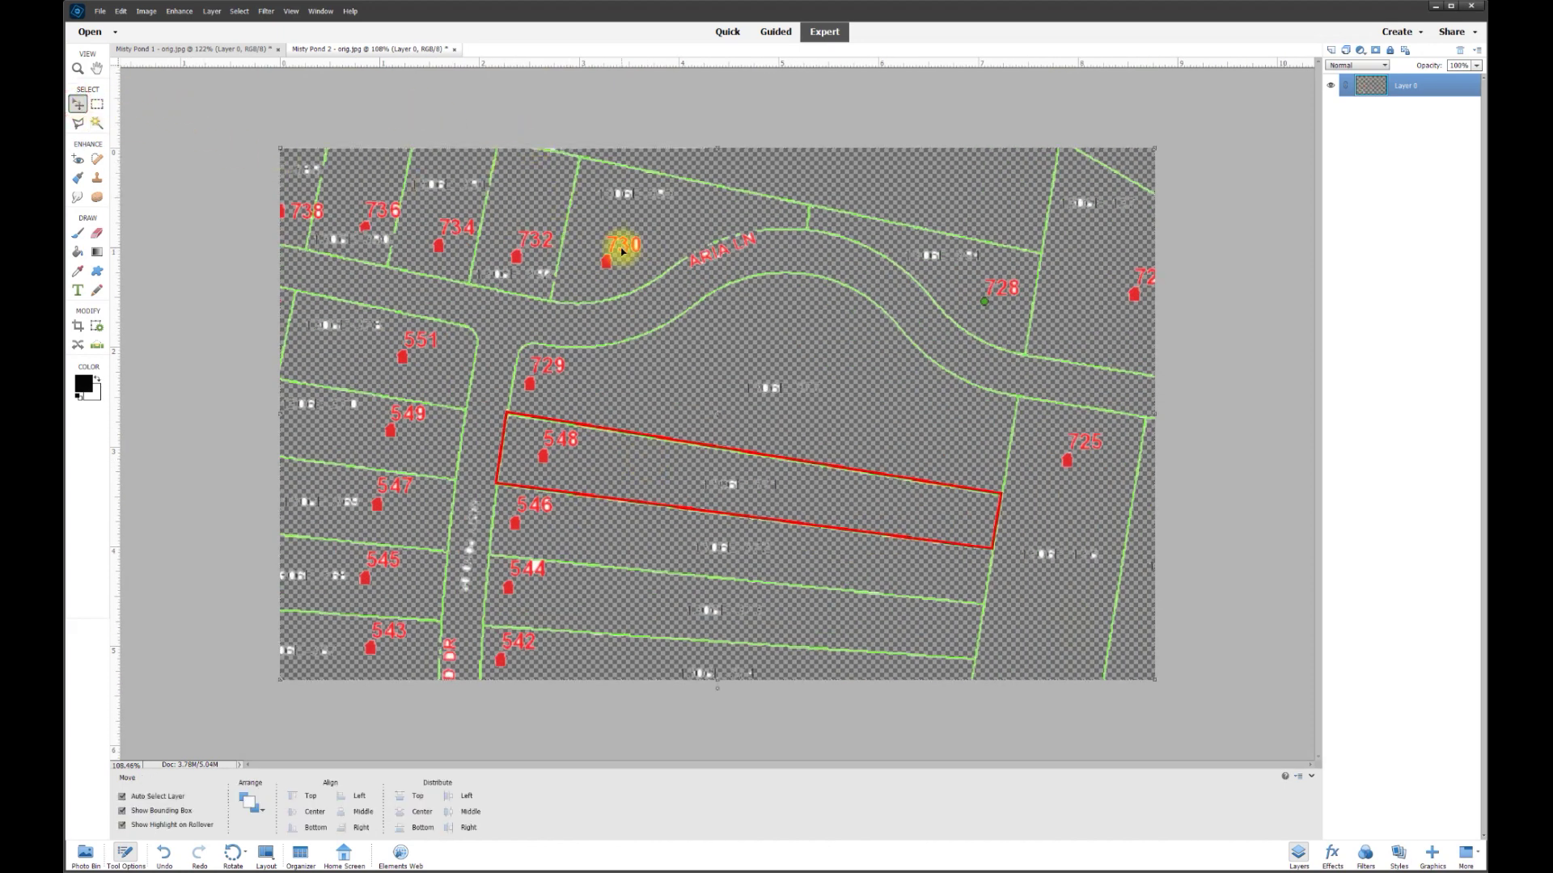
left_click_drag(627, 251, 628, 264)
left_click_drag(539, 244, 513, 302)
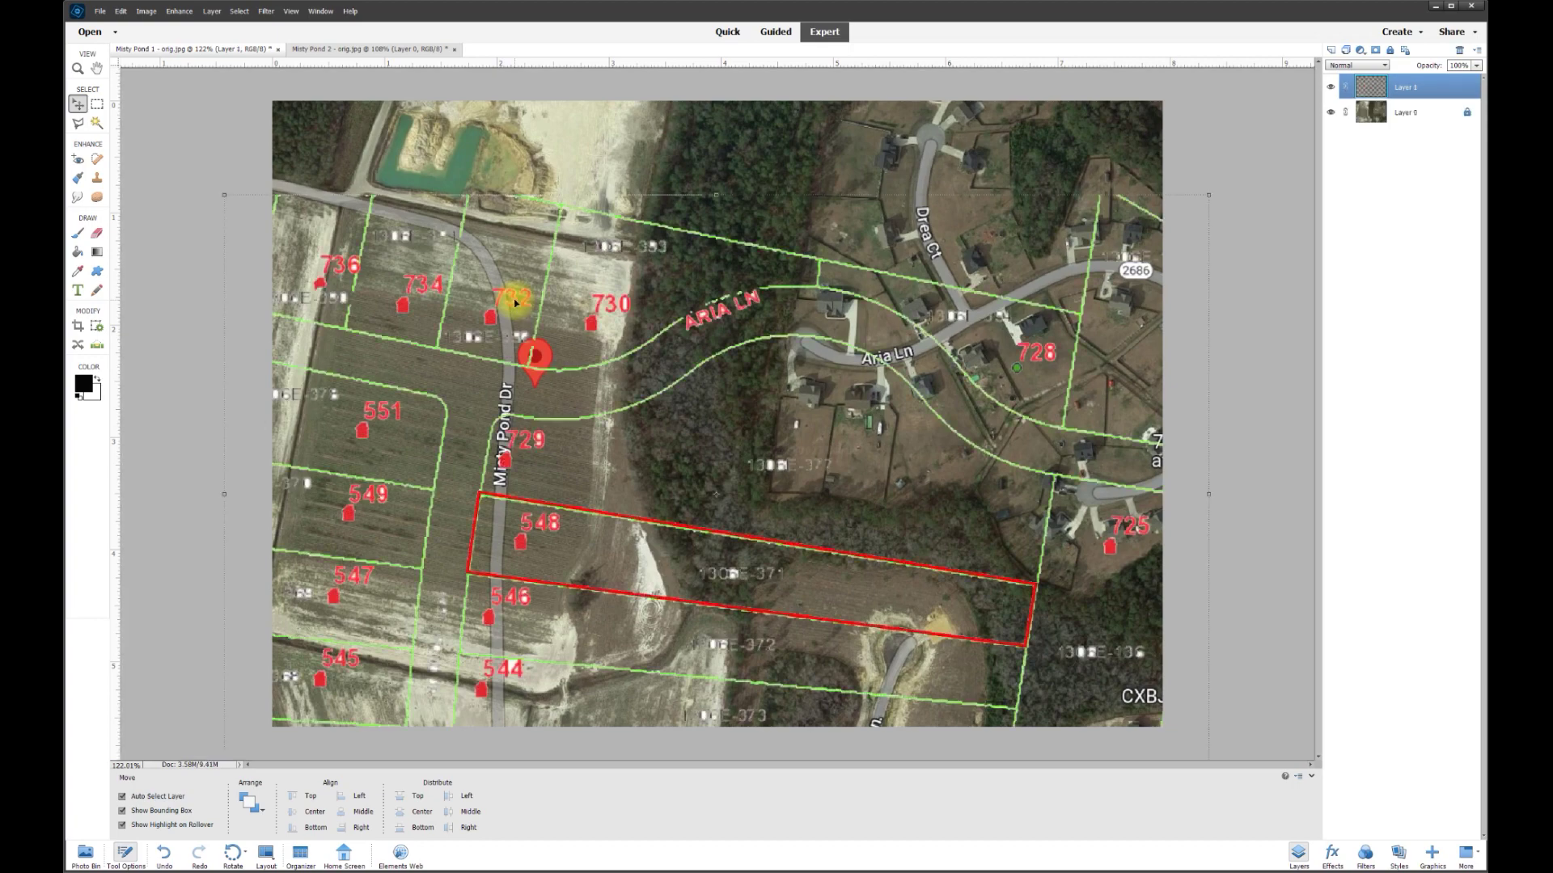
scroll(943, 378, "down", 3)
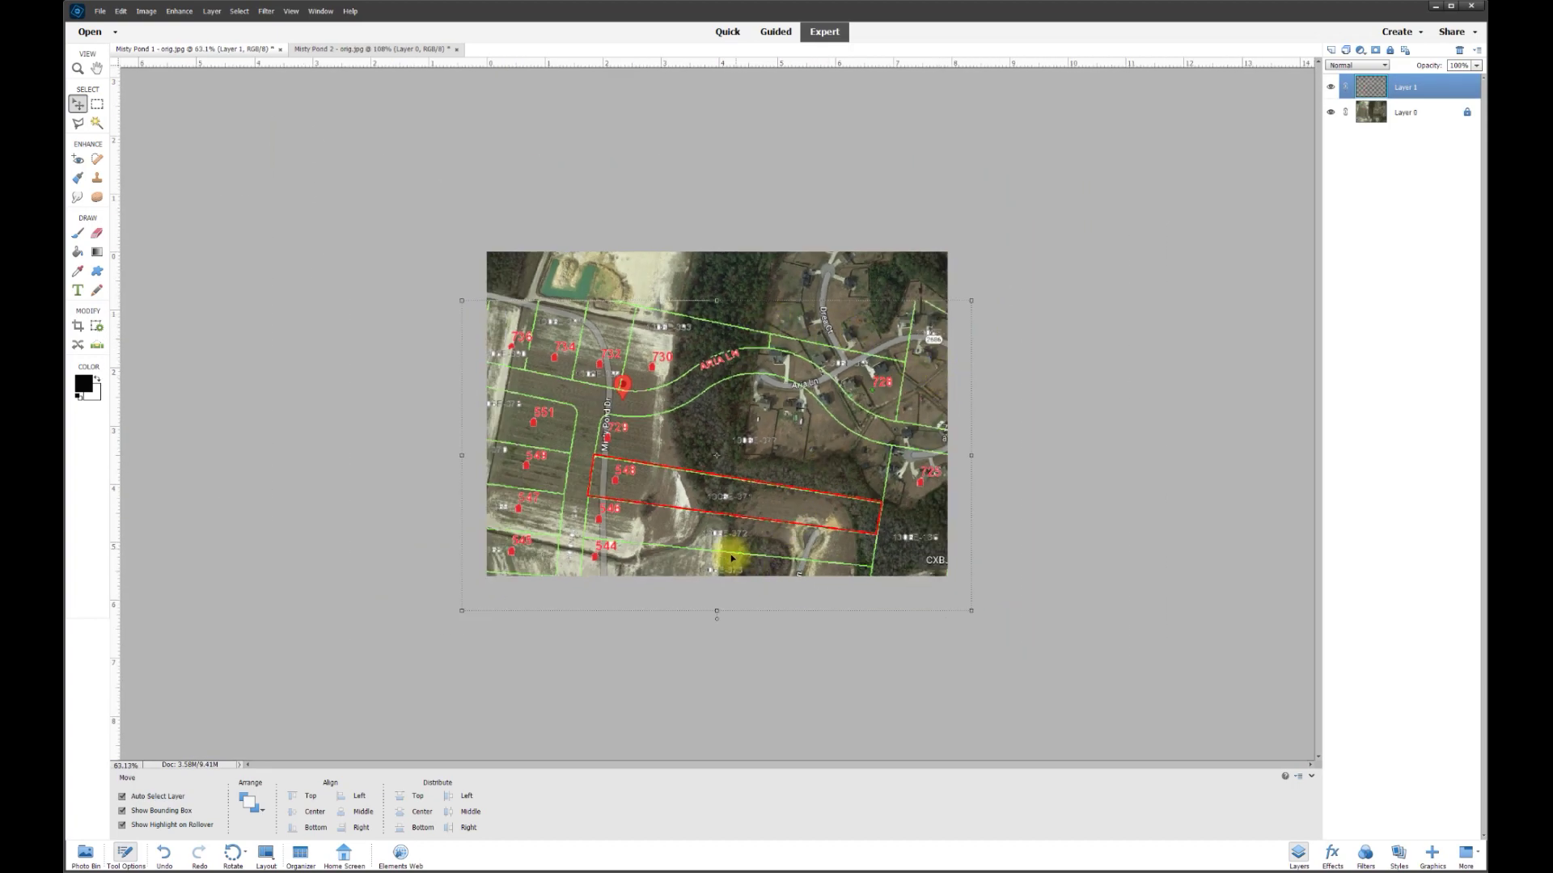
Step: Compare the aerial photo with the lot-line layer hidden and shown, and shift that layer slightly upward toward the matching roads
left_click(1331, 87)
left_click(1331, 87)
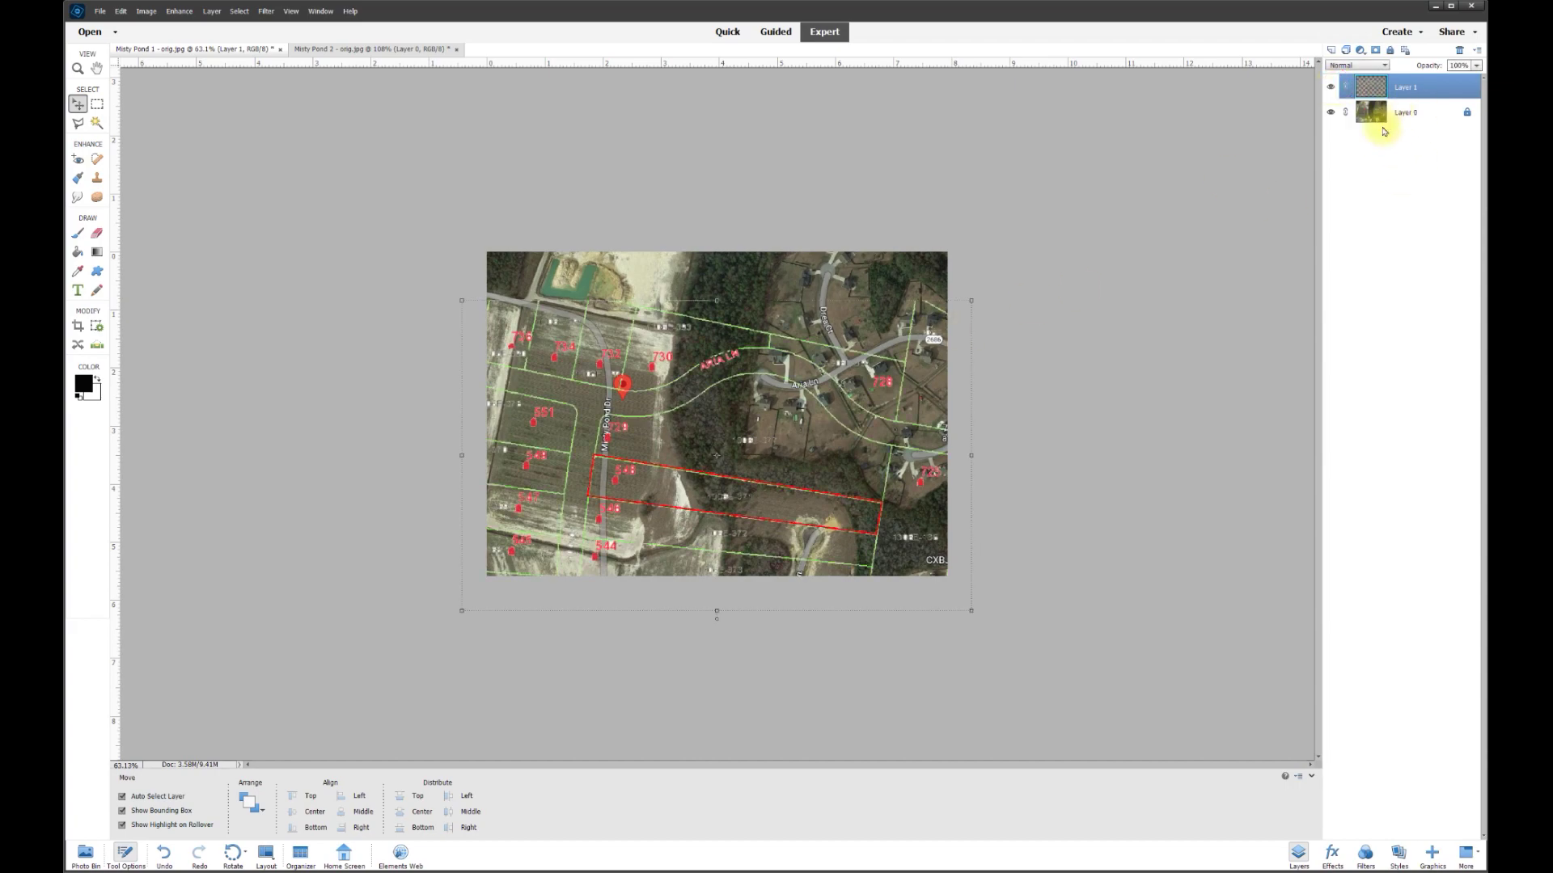
scroll(1104, 408, "up", 1)
mouse_move(721, 353)
left_mouse_down()
mouse_move(755, 278)
mouse_move(679, 364)
mouse_move(724, 333)
left_mouse_up()
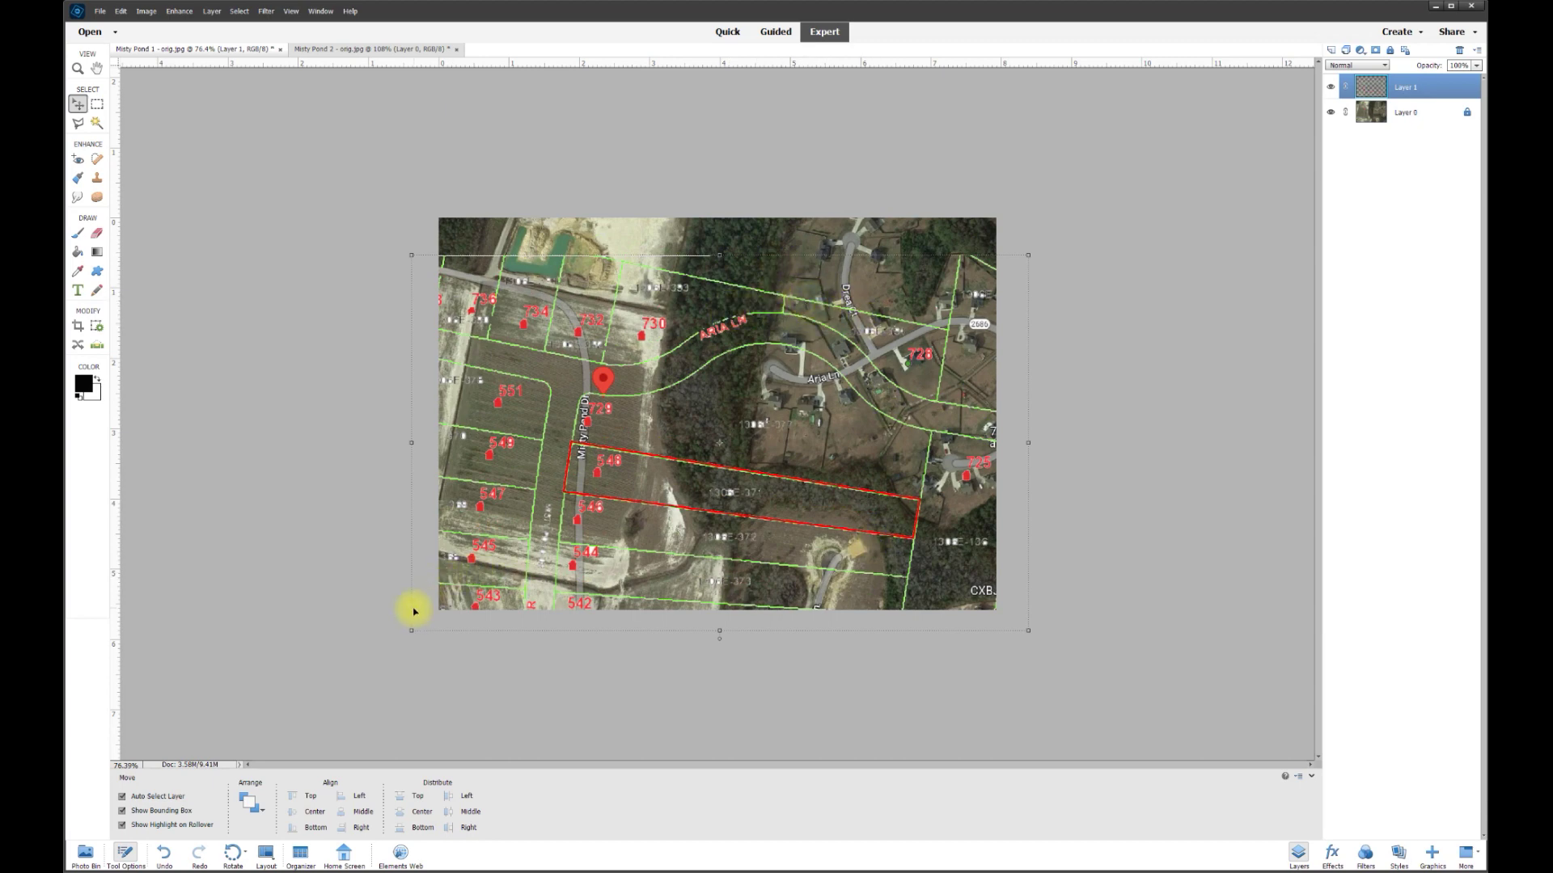
Step: Scale the lot-line layer down to about 46.4% and move it so its Aria Ln curve meets the road's west end
left_click_drag(412, 634, 755, 446)
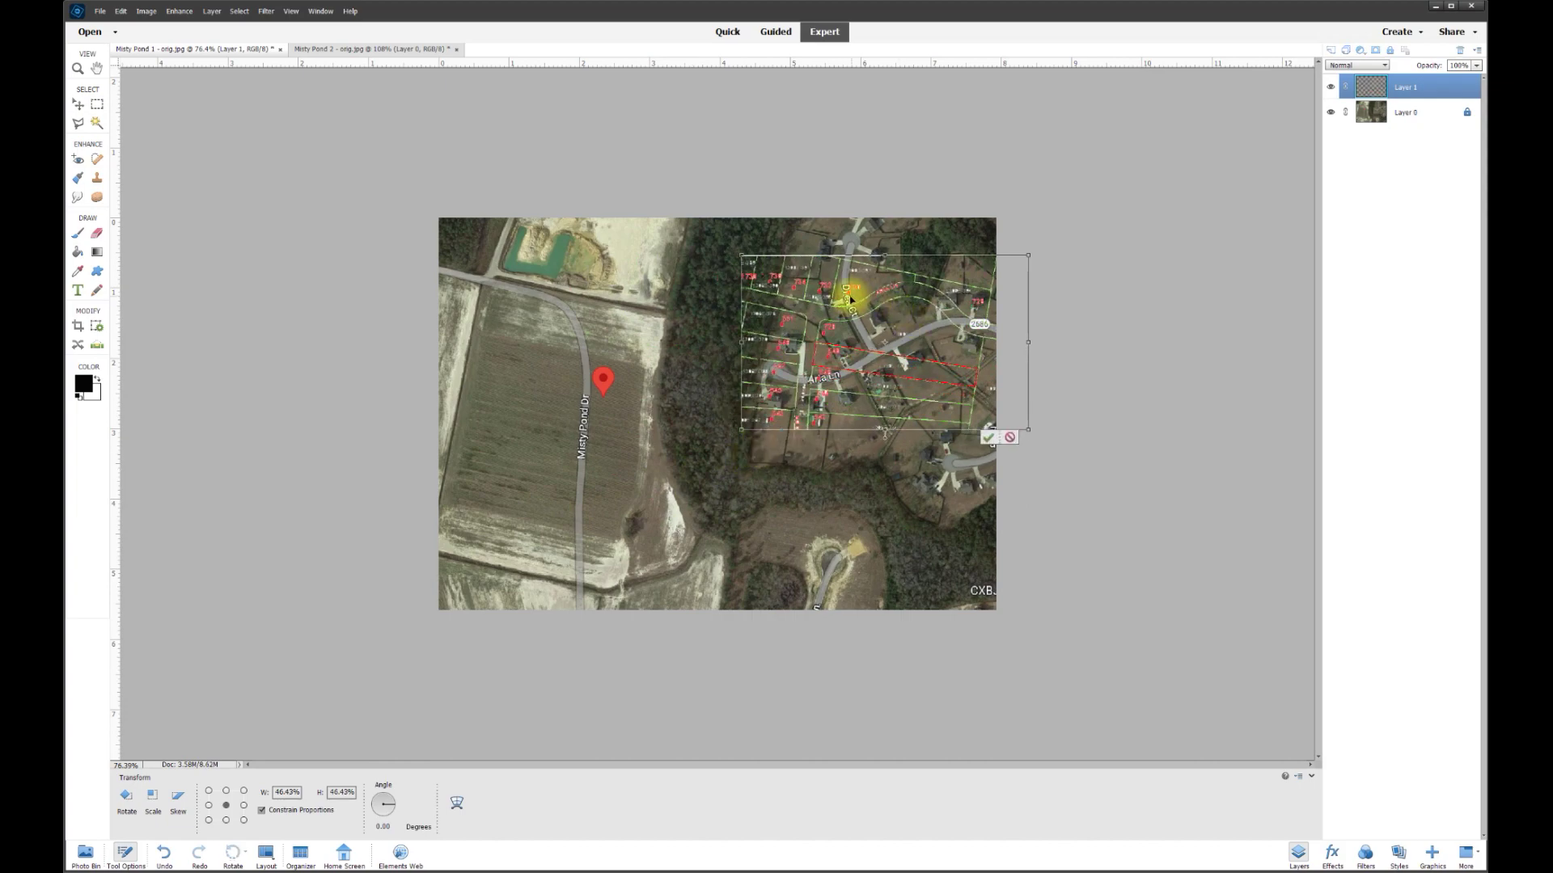
left_click_drag(847, 294, 682, 303)
key("ctrl+plus")
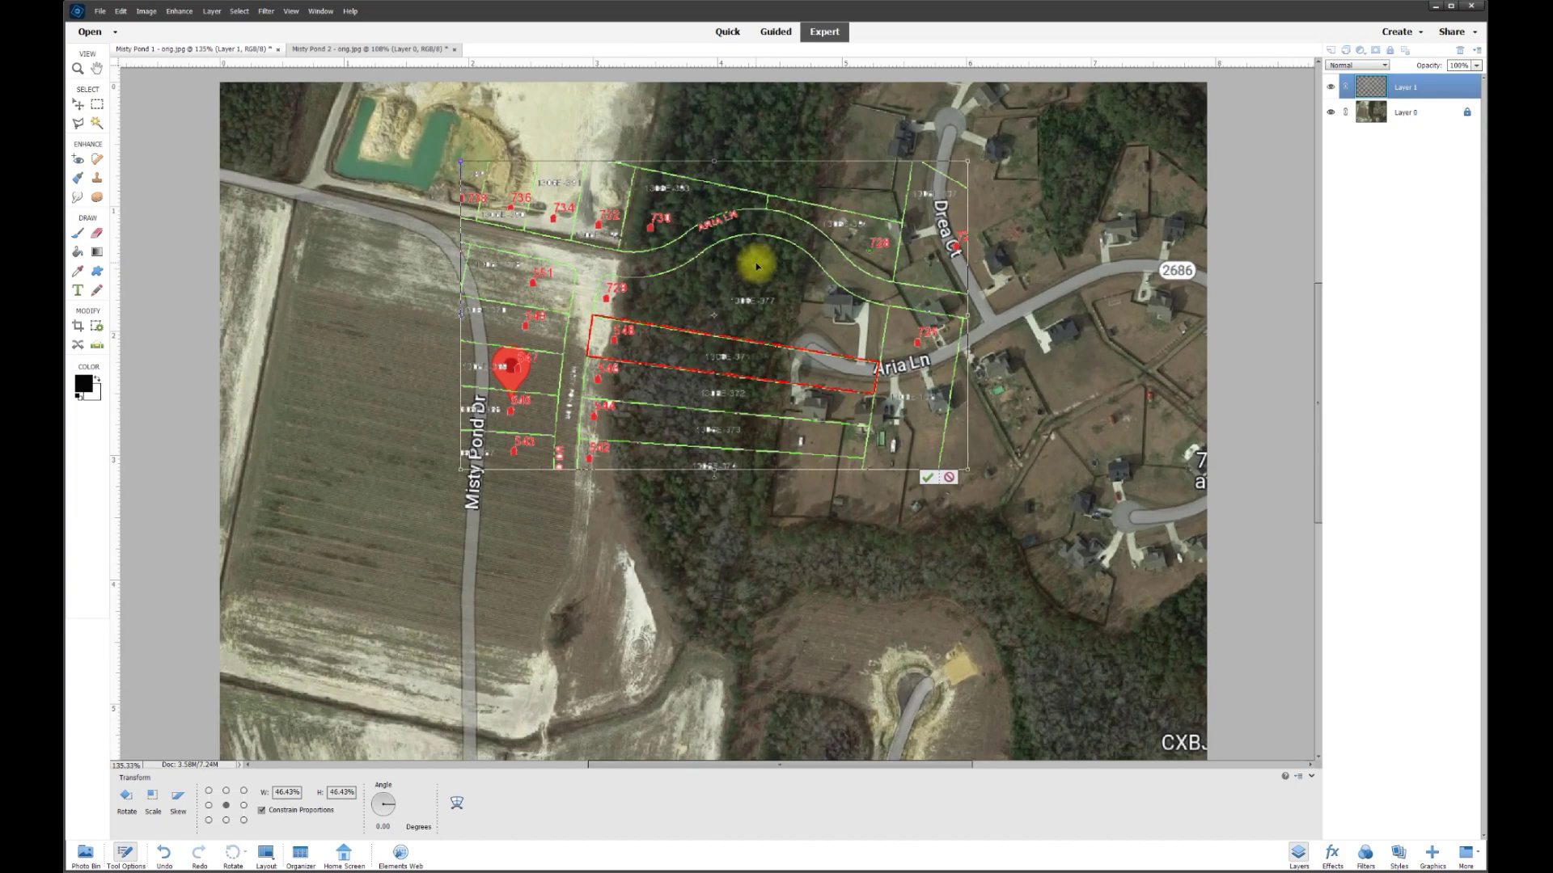
scroll(764, 261, "up", 2)
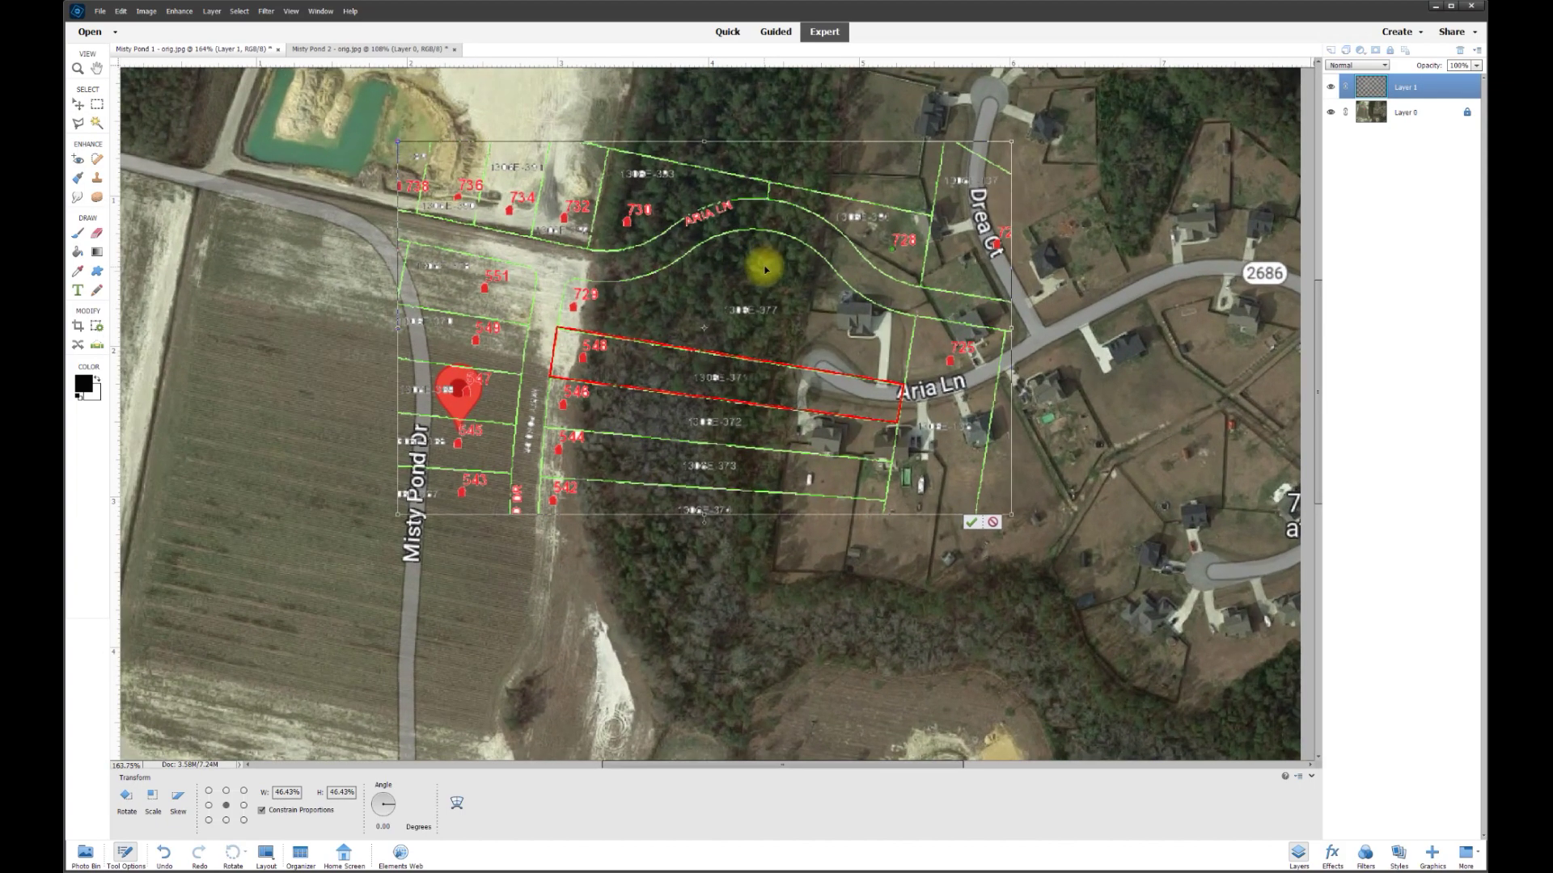
left_click_drag(704, 208, 583, 301)
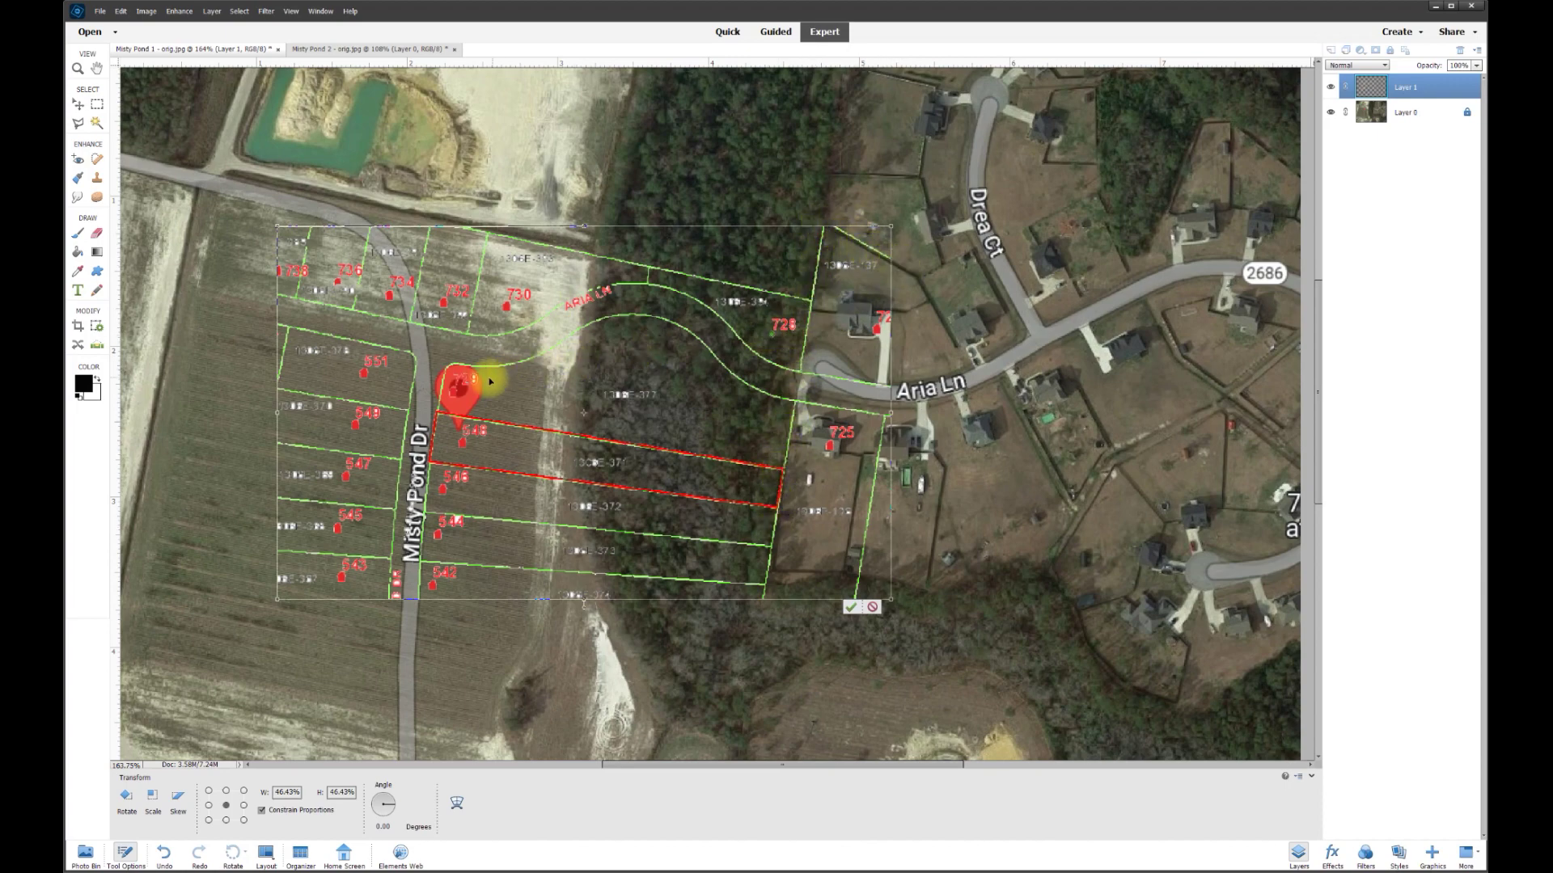
left_click_drag(581, 306, 579, 305)
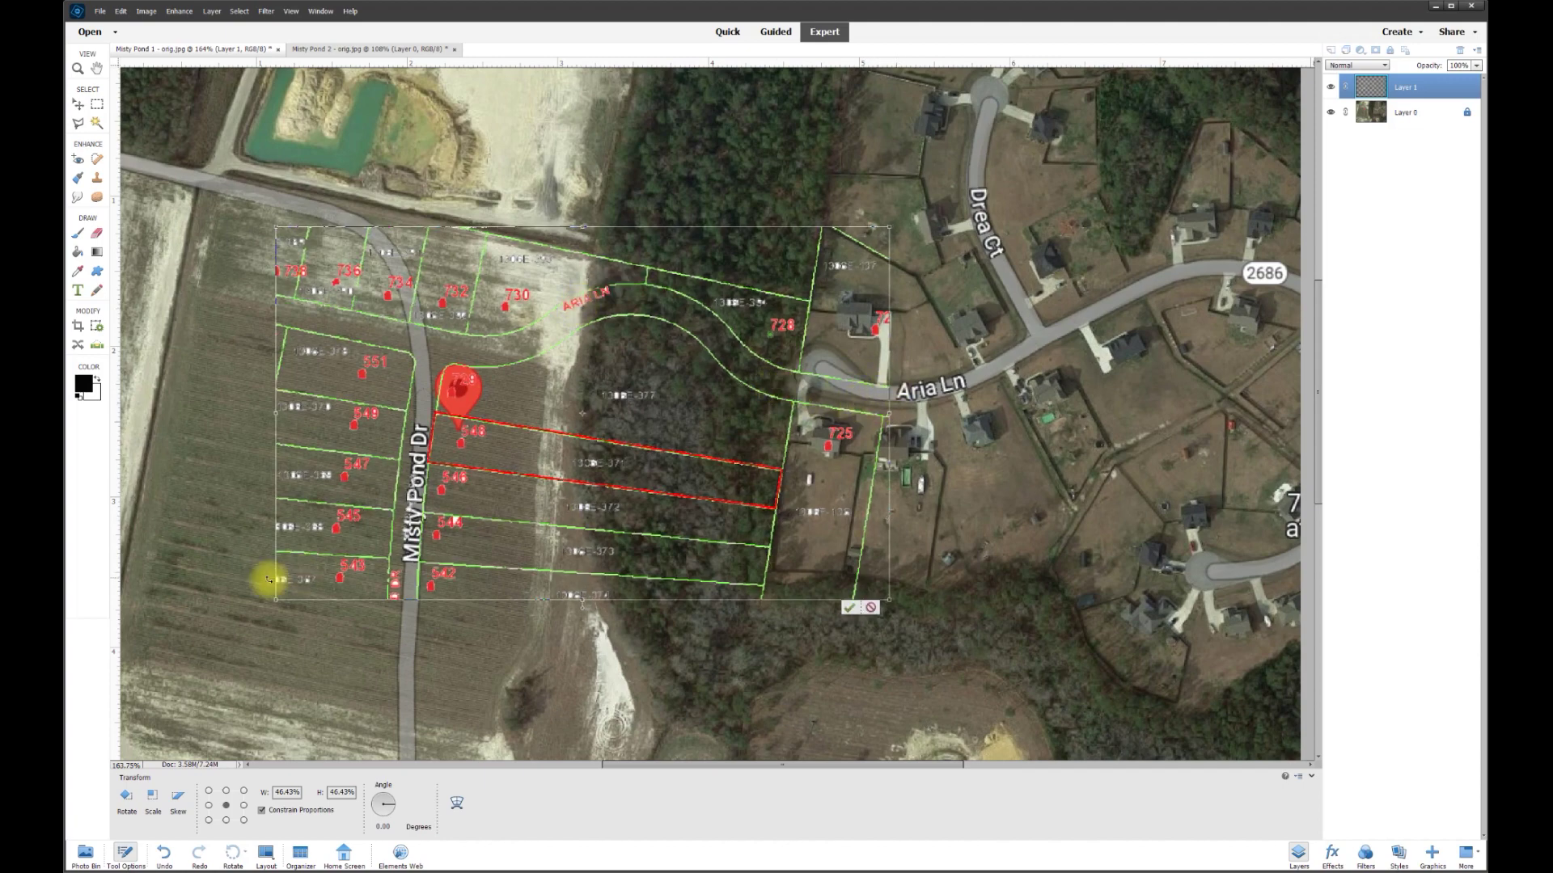
Step: Scale the lot-line layer proportionally to about 42.9% and nudge it to line up with Aria Ln and the adjacent fences
left_click_drag(275, 600, 306, 581)
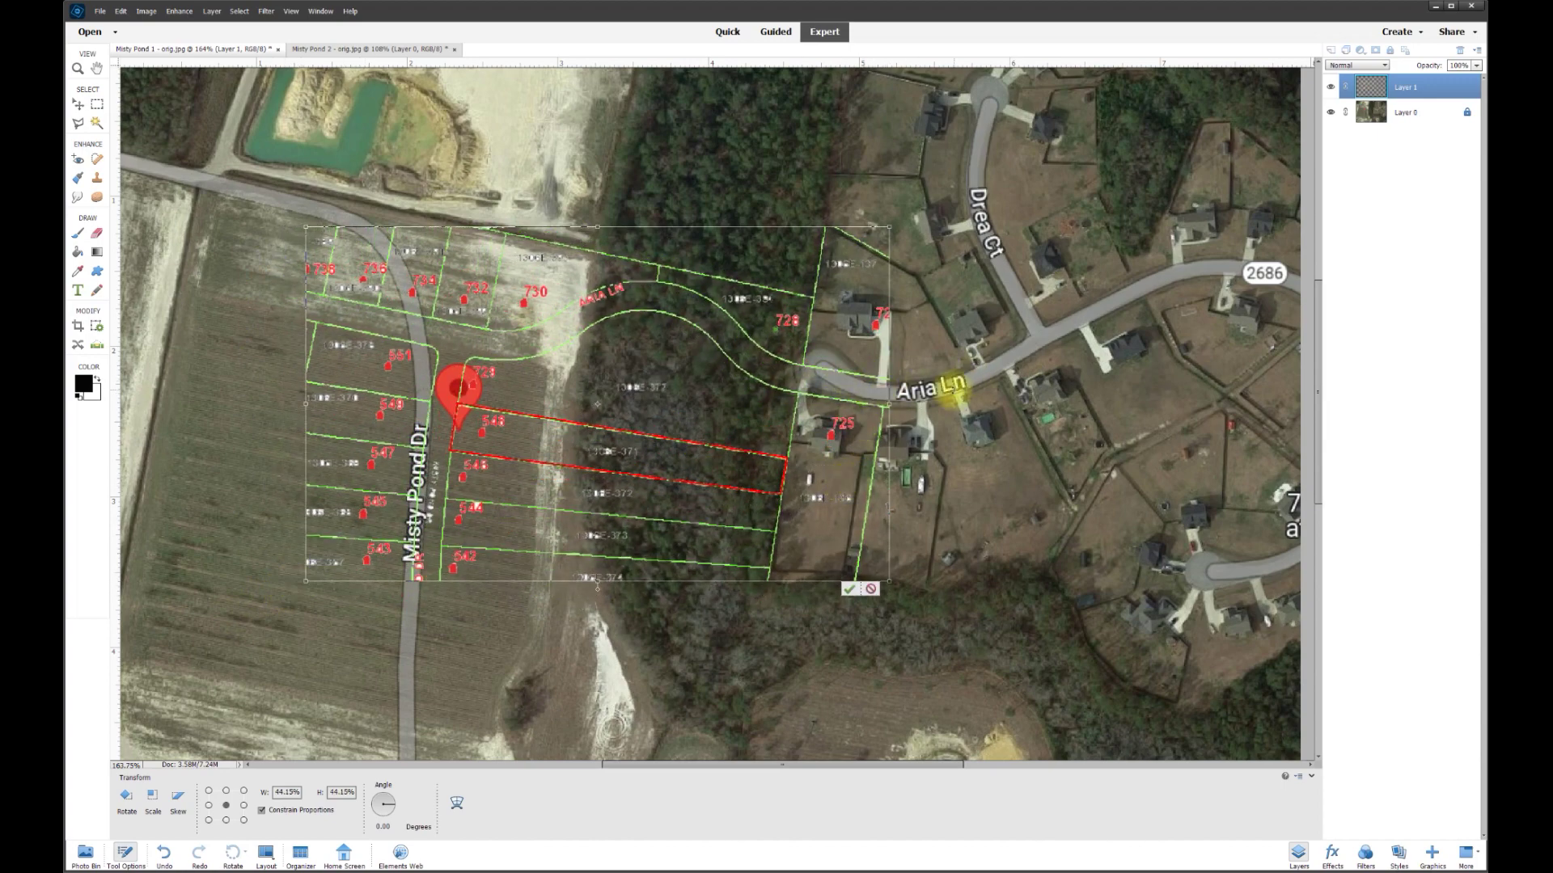
left_click_drag(307, 583, 194, 651)
left_click_drag(250, 608, 316, 559)
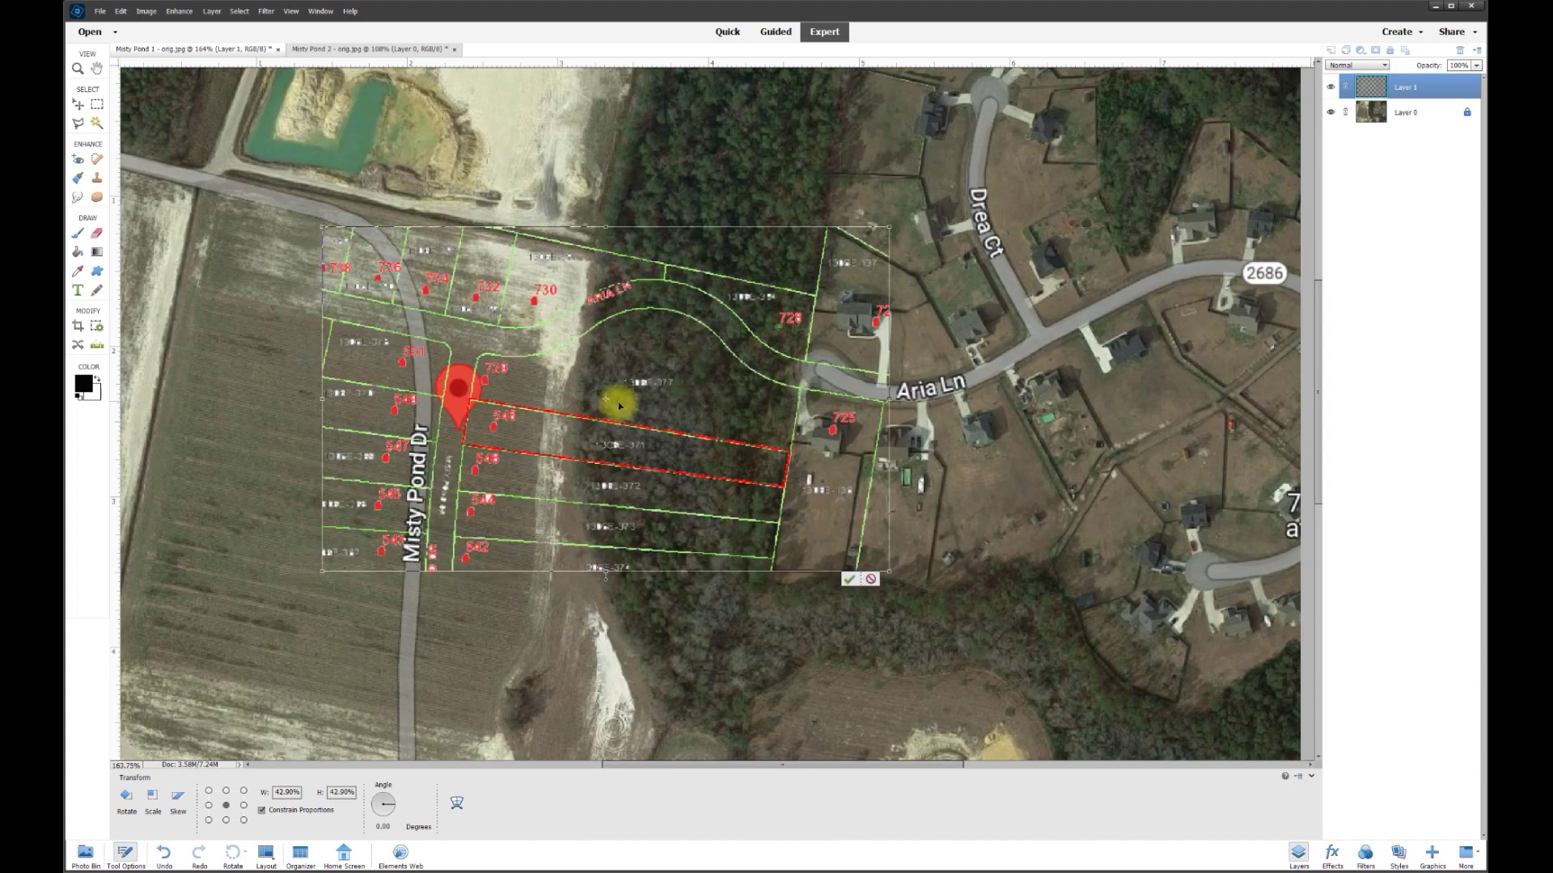
left_click_drag(603, 299, 603, 300)
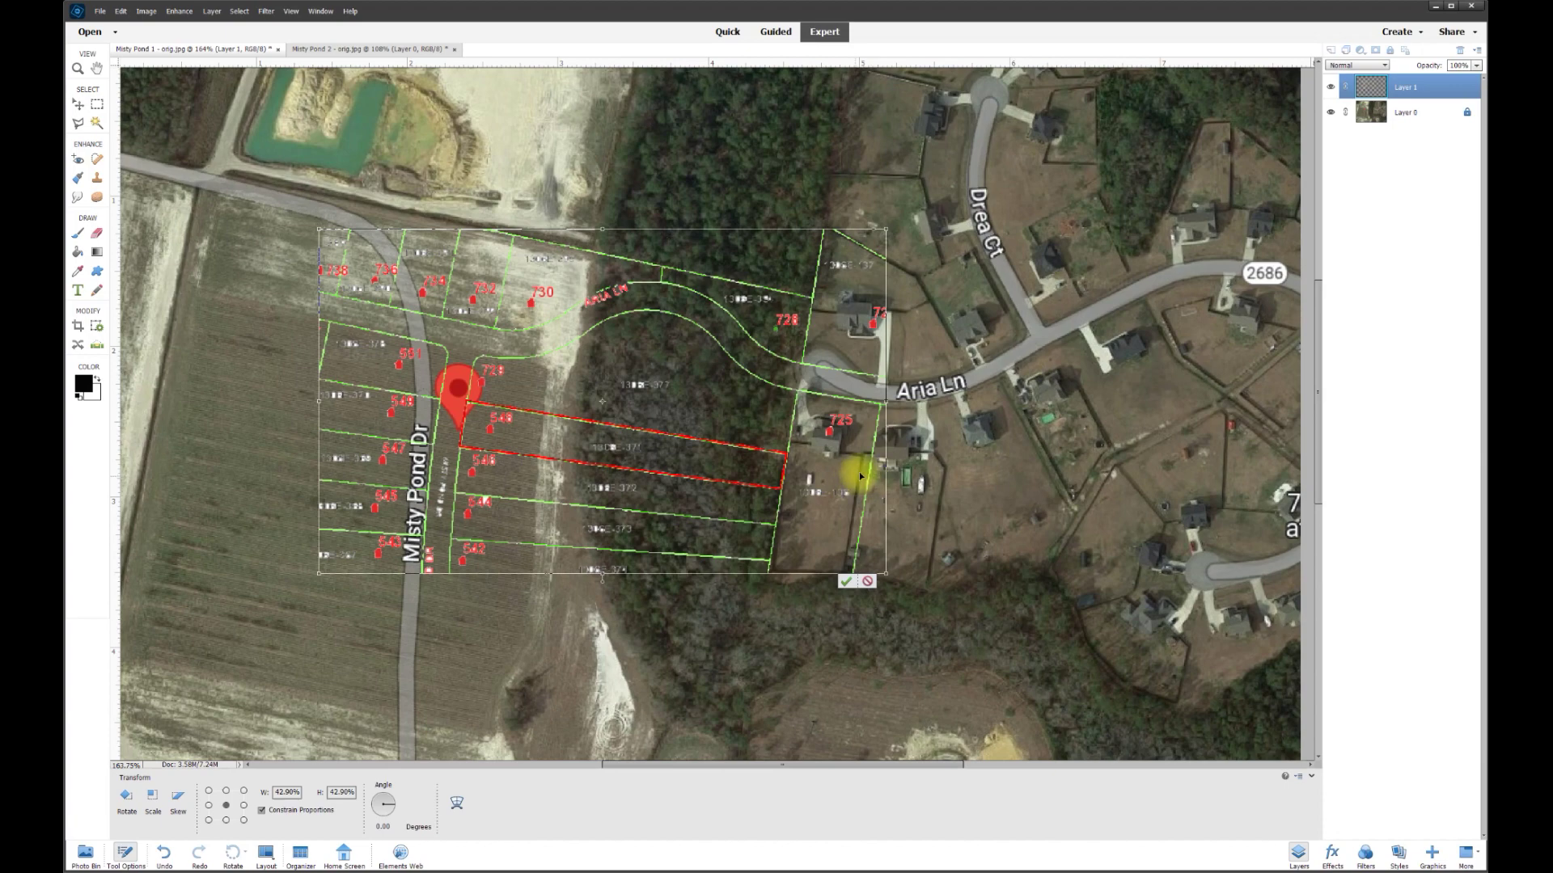
Step: Narrow only the lot-line layer's width to about 41.45%, reposition it against the Aria Ln lots, and apply the transform
left_click_drag(887, 402, 866, 402)
left_click_drag(607, 298, 621, 294)
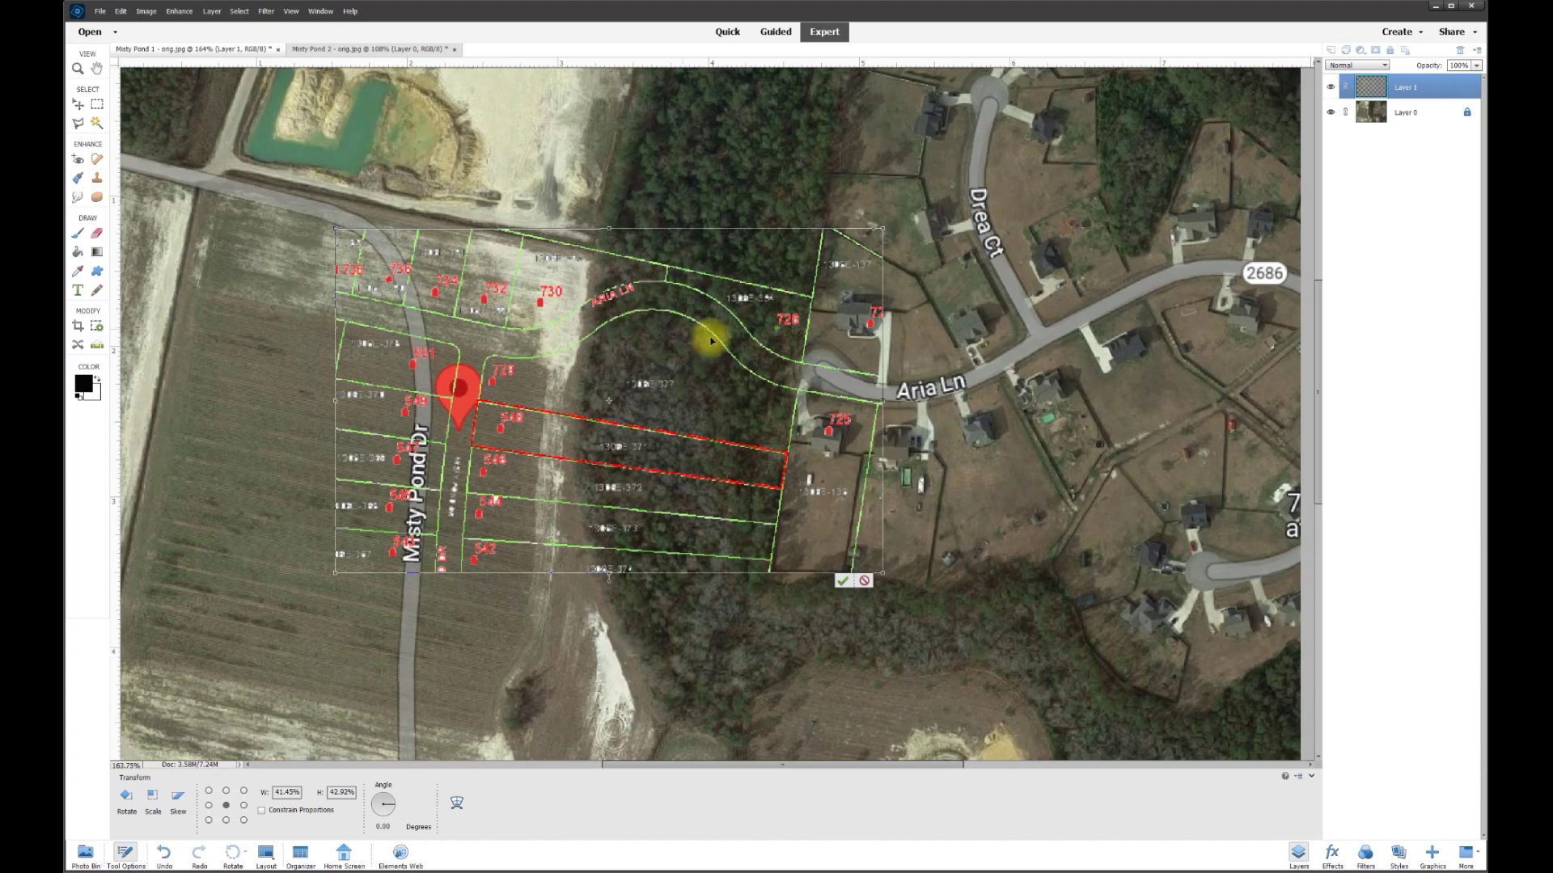
left_click(842, 581)
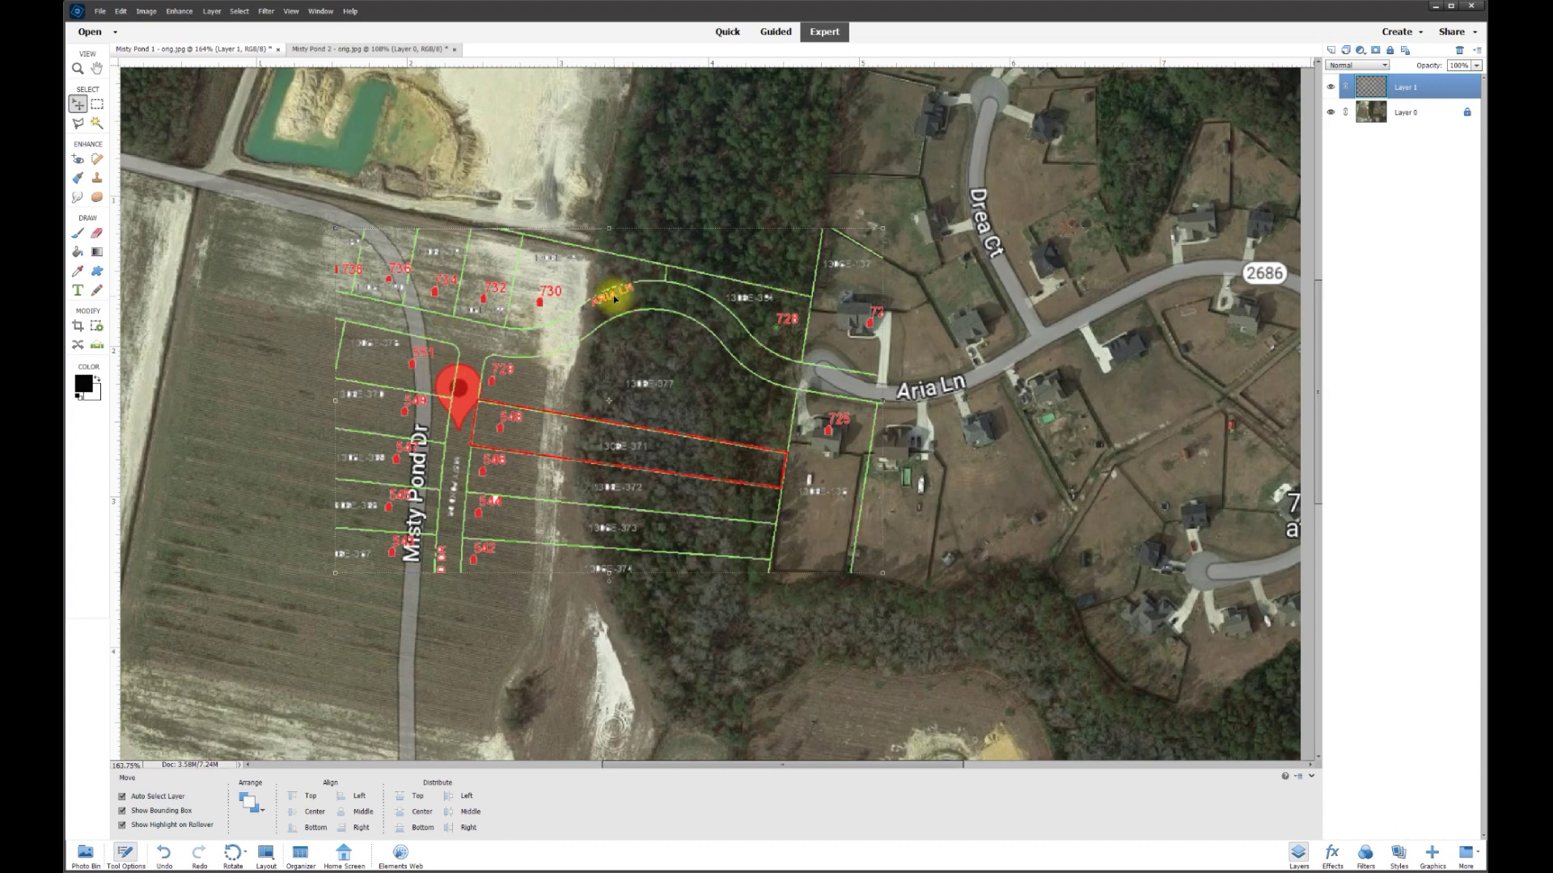
Step: Compare the overlay with the photo by hiding and showing the lot-line layer and the aerial layer in turn
left_click(1331, 87)
left_click(1332, 88)
left_click(1332, 88)
left_click(1332, 88)
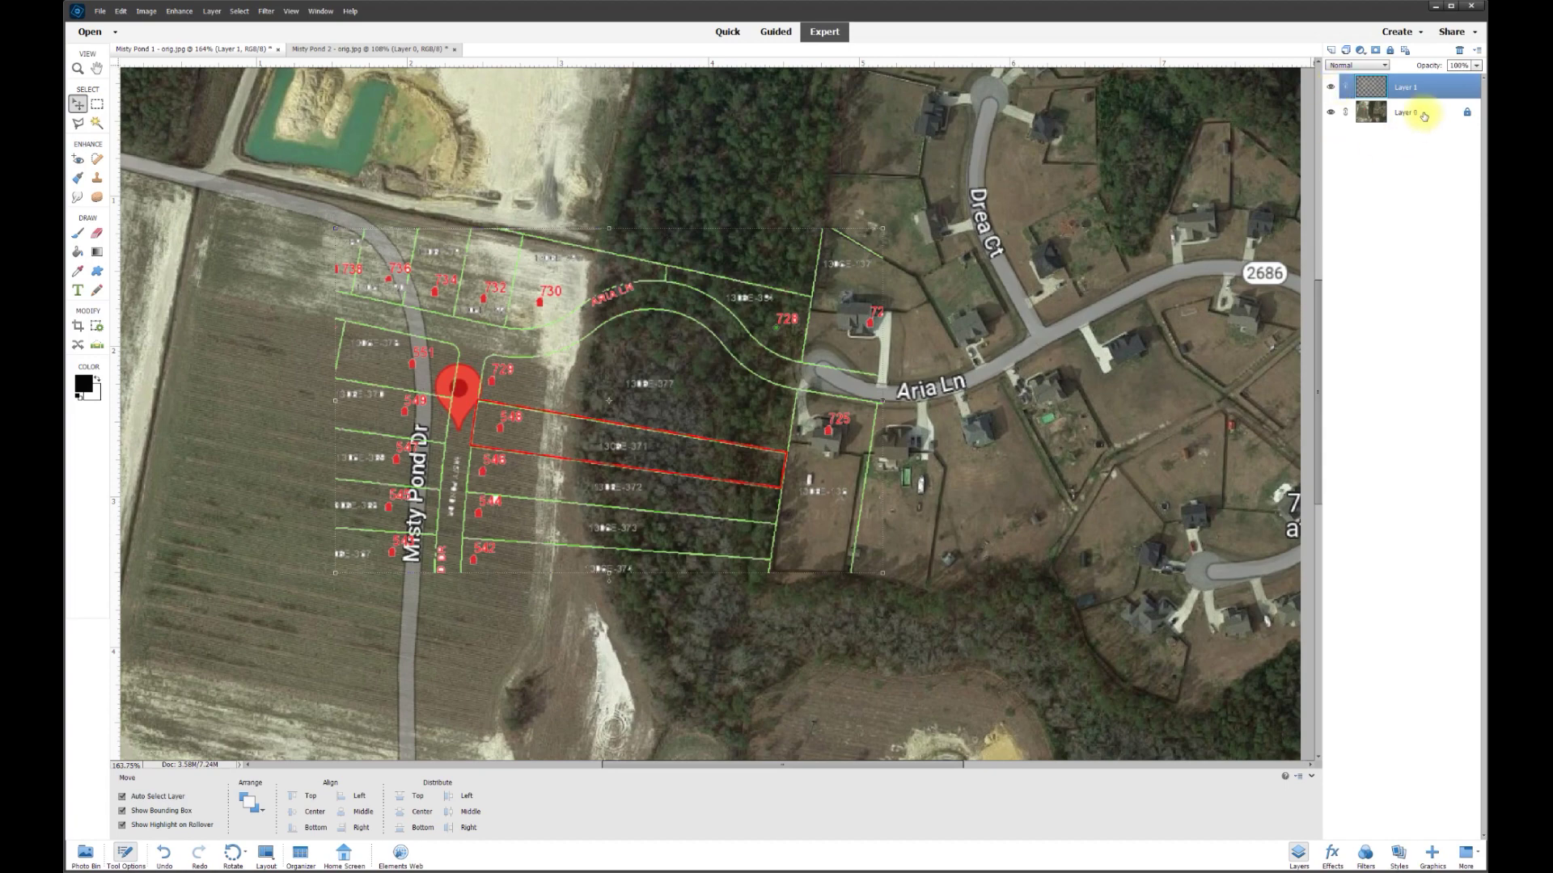
left_click(1331, 113)
left_click(1332, 114)
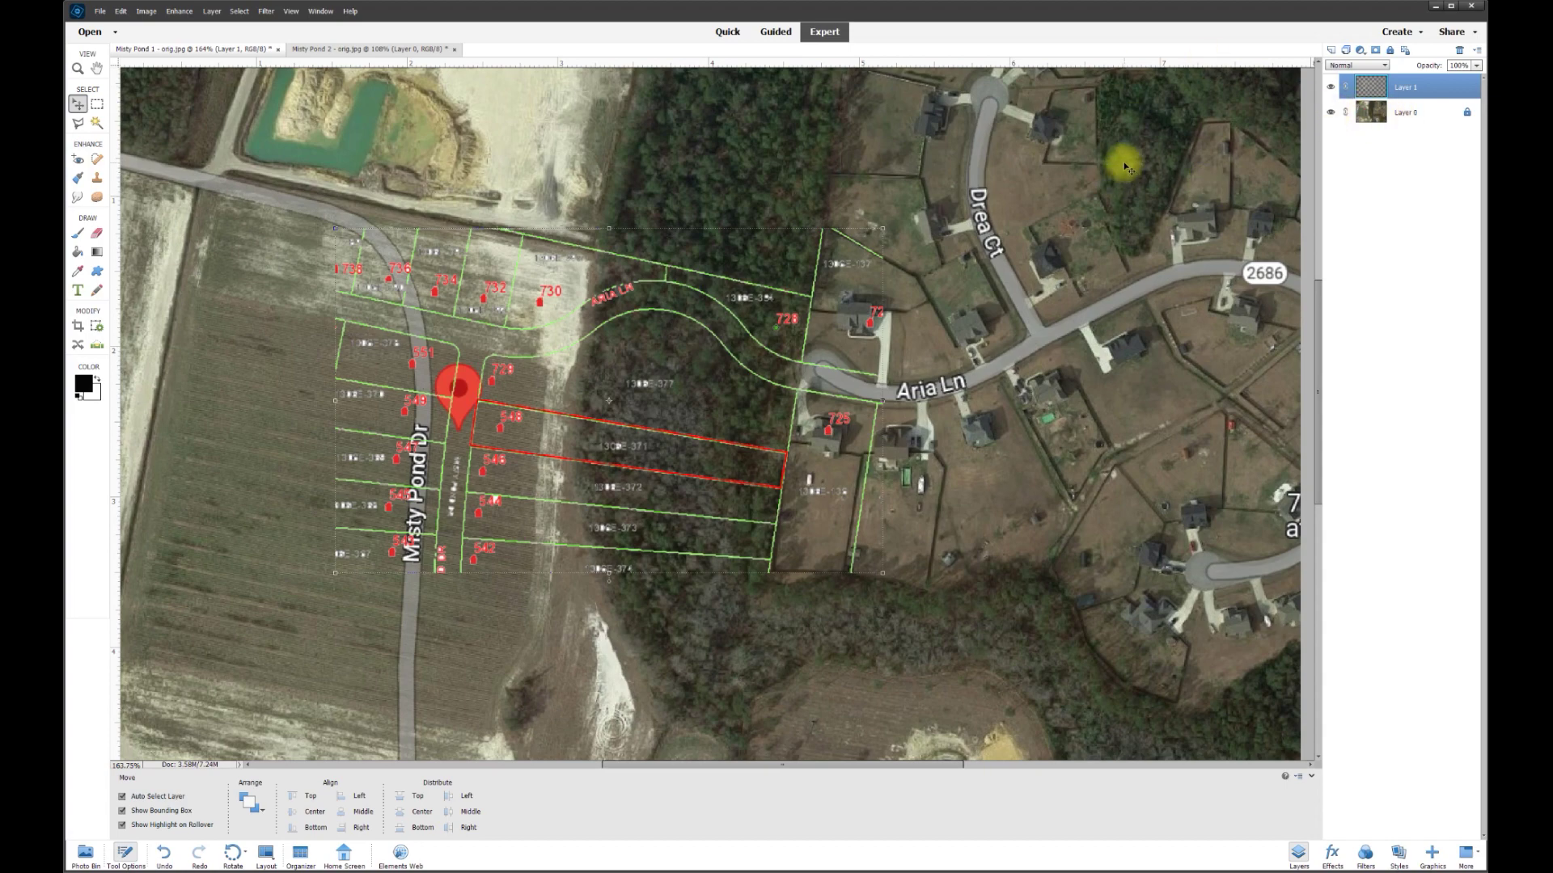
Step: Add a new layer between the aerial photo and the lot lines and fill it with white
left_click(1411, 116)
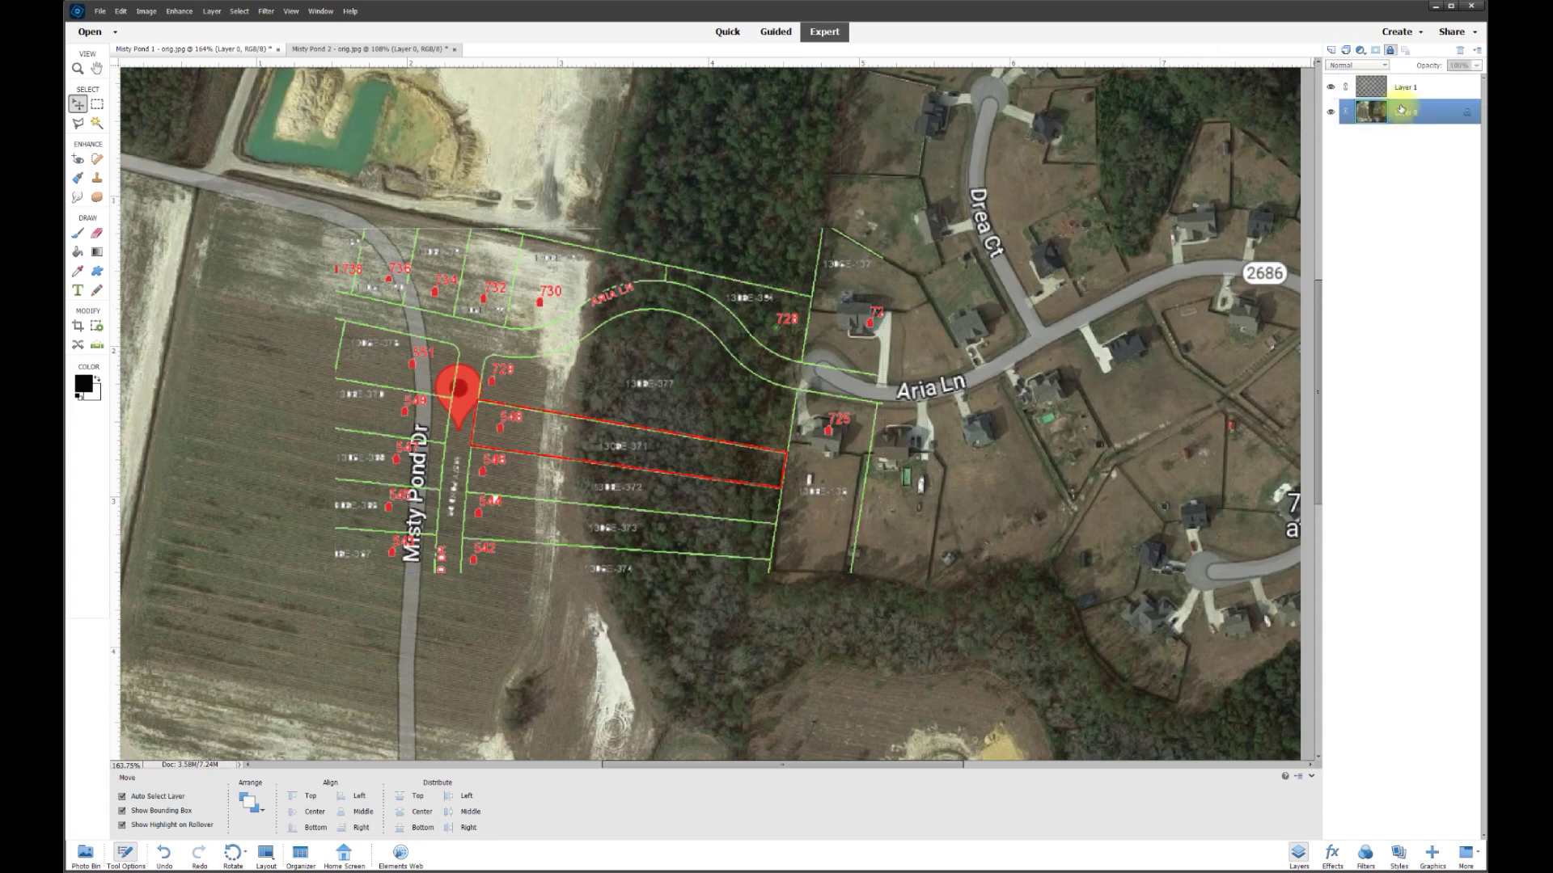
left_click(1330, 50)
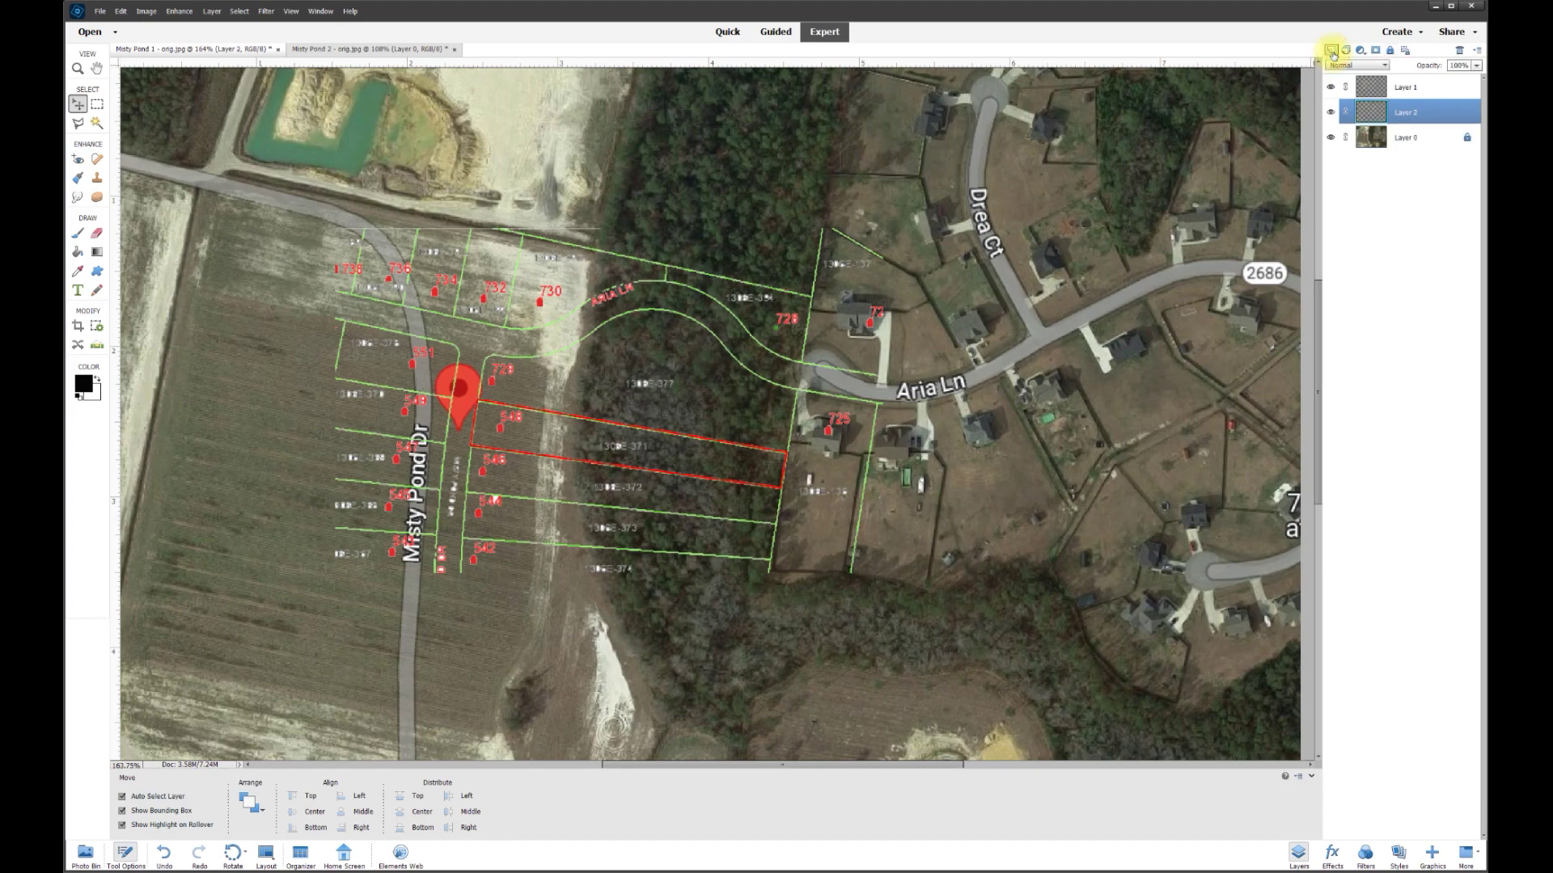
left_click(84, 384)
mouse_move(356, 203)
left_mouse_down()
mouse_move(297, 138)
mouse_move(316, 149)
left_mouse_up()
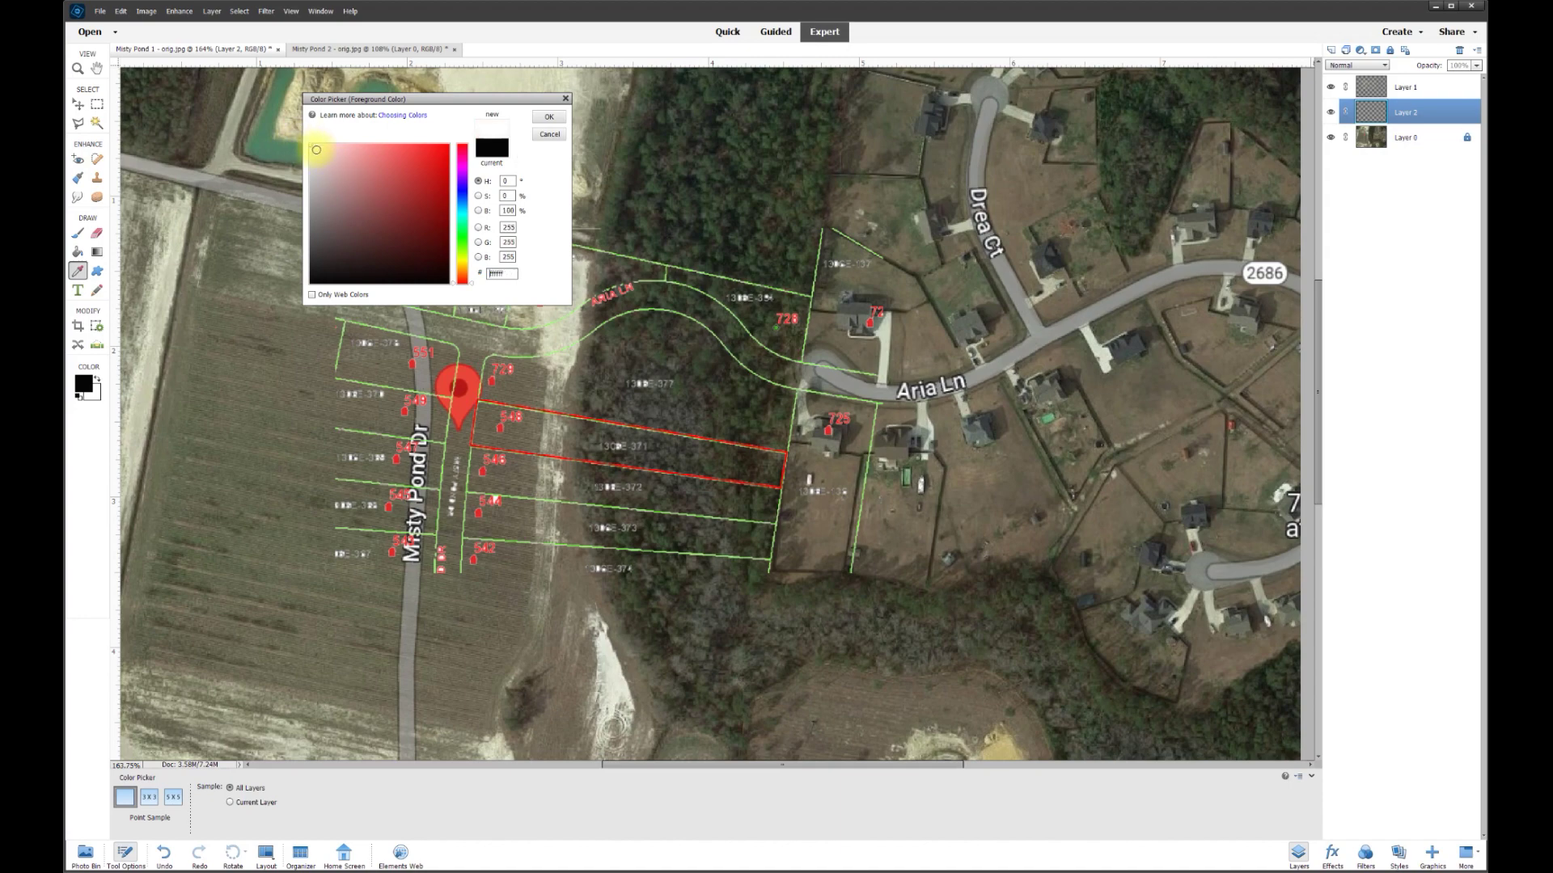
left_click(550, 117)
left_click(78, 253)
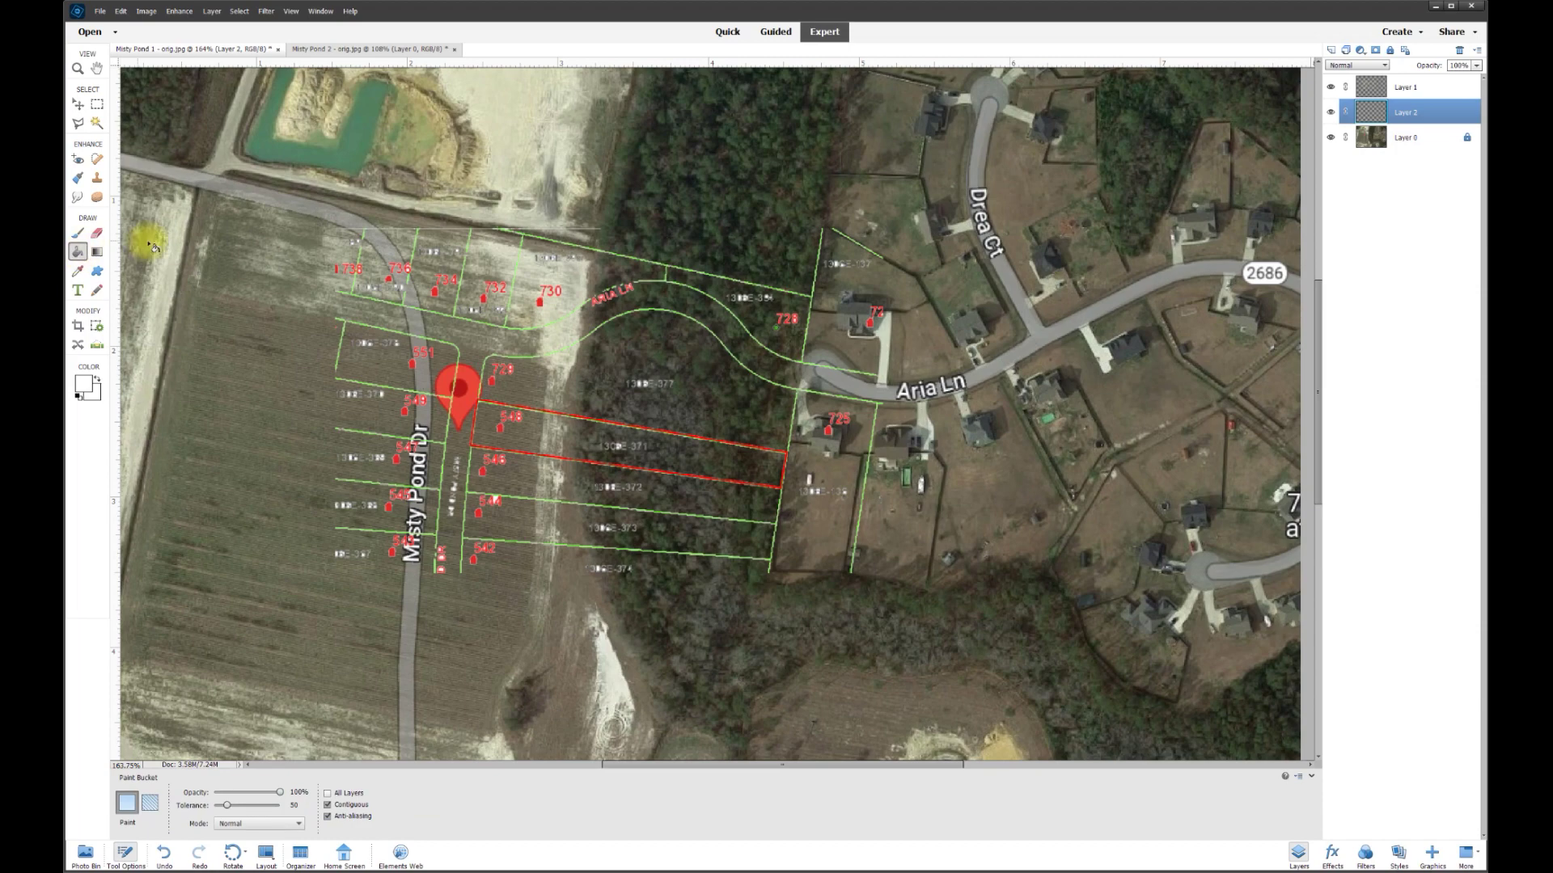
left_click(257, 339)
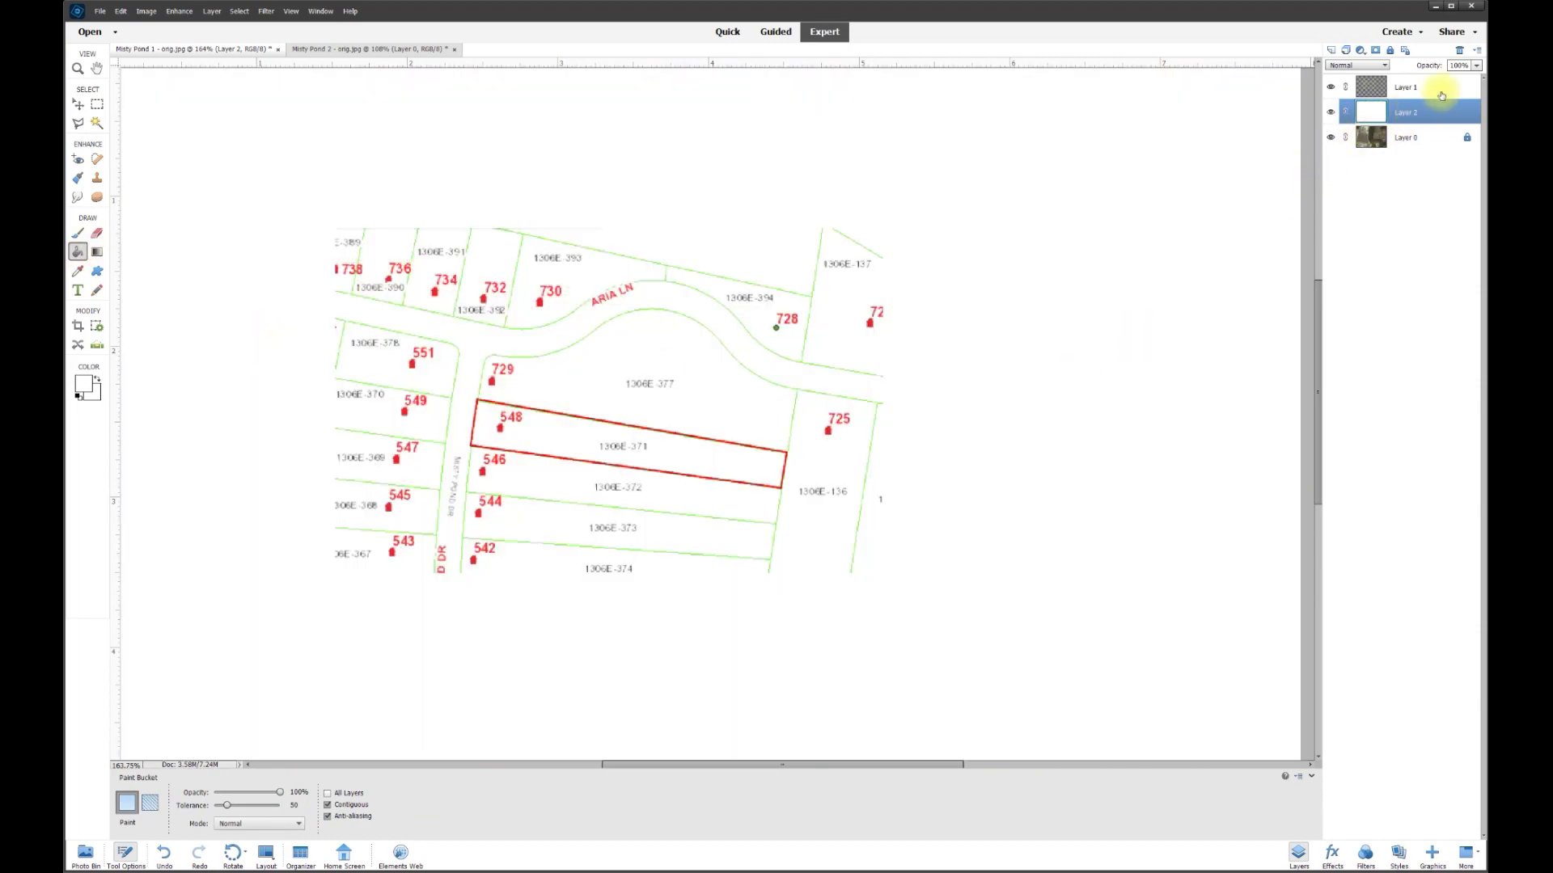
Step: Lower the white layer's opacity to about 33% so the aerial photo shows through
left_click(1477, 66)
left_click_drag(1479, 81, 1434, 82)
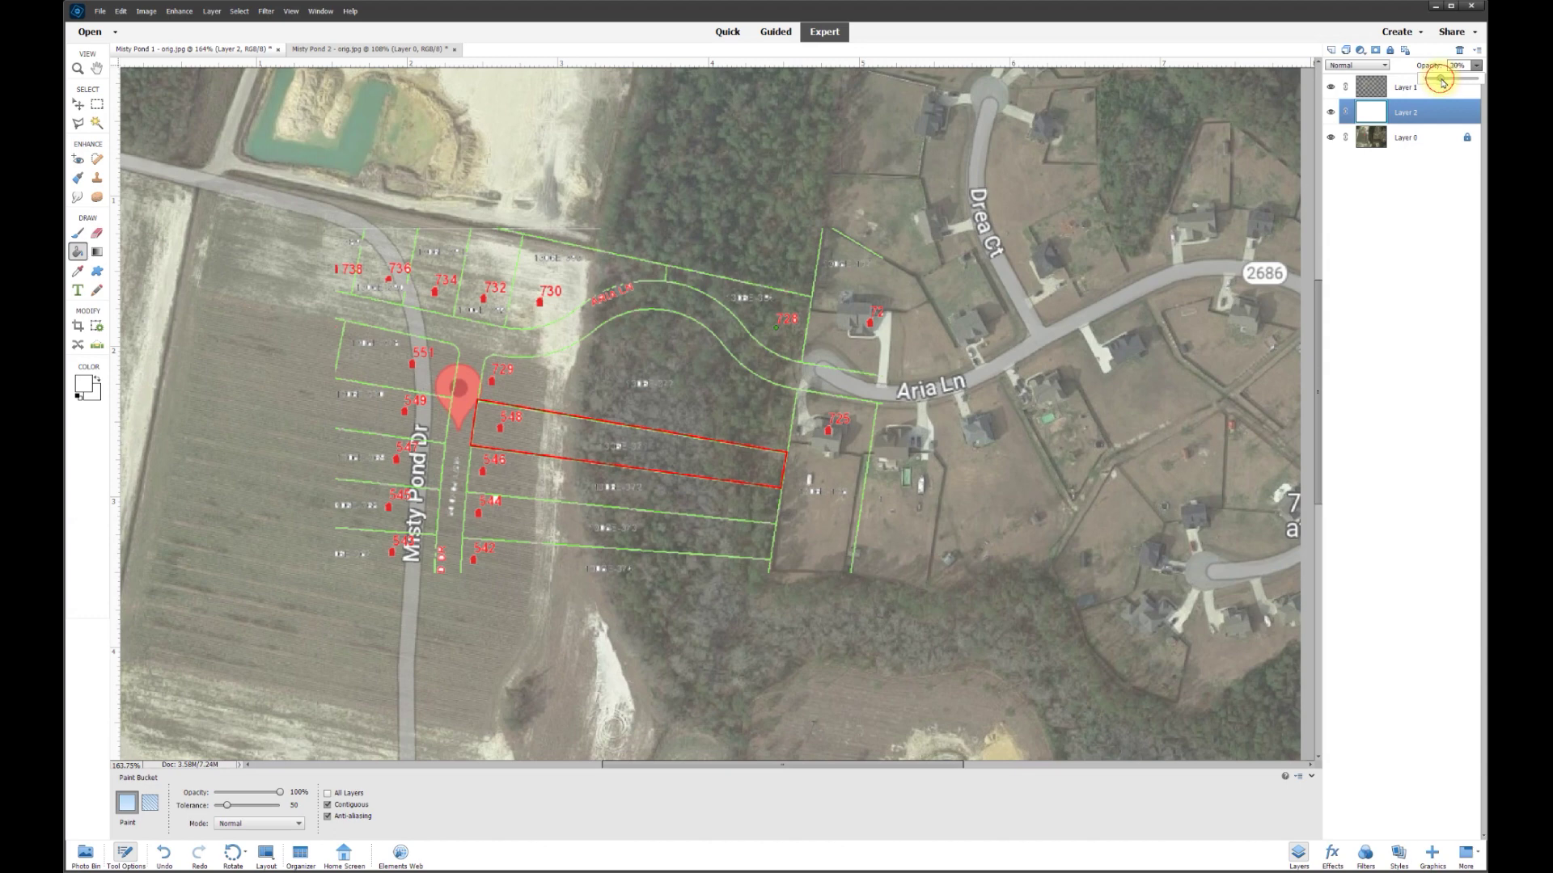
left_click_drag(1441, 81, 1444, 82)
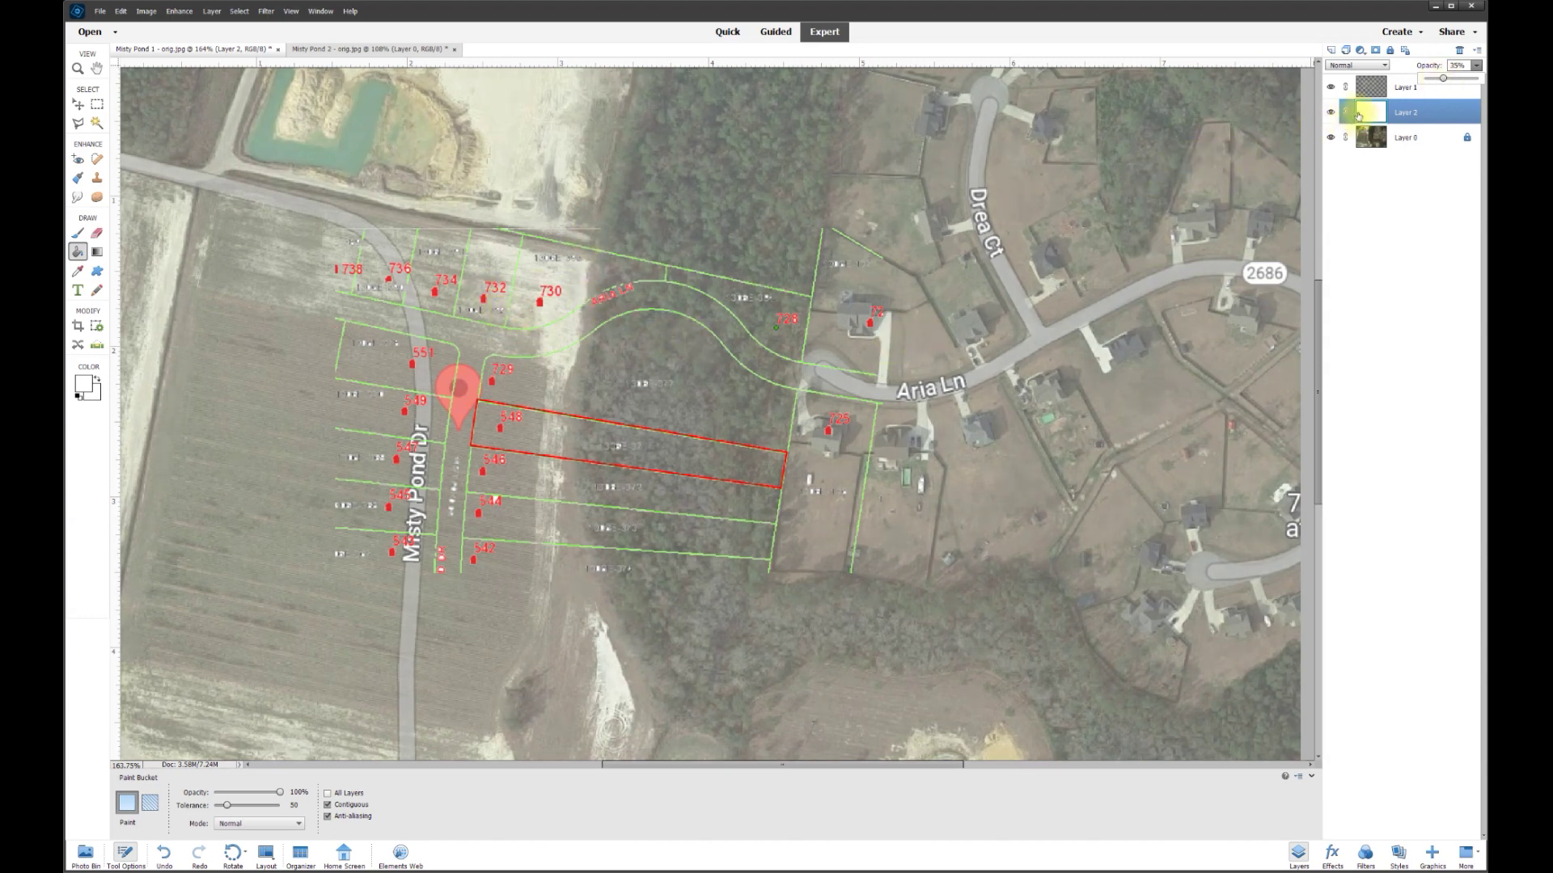
left_click_drag(1443, 81, 1439, 84)
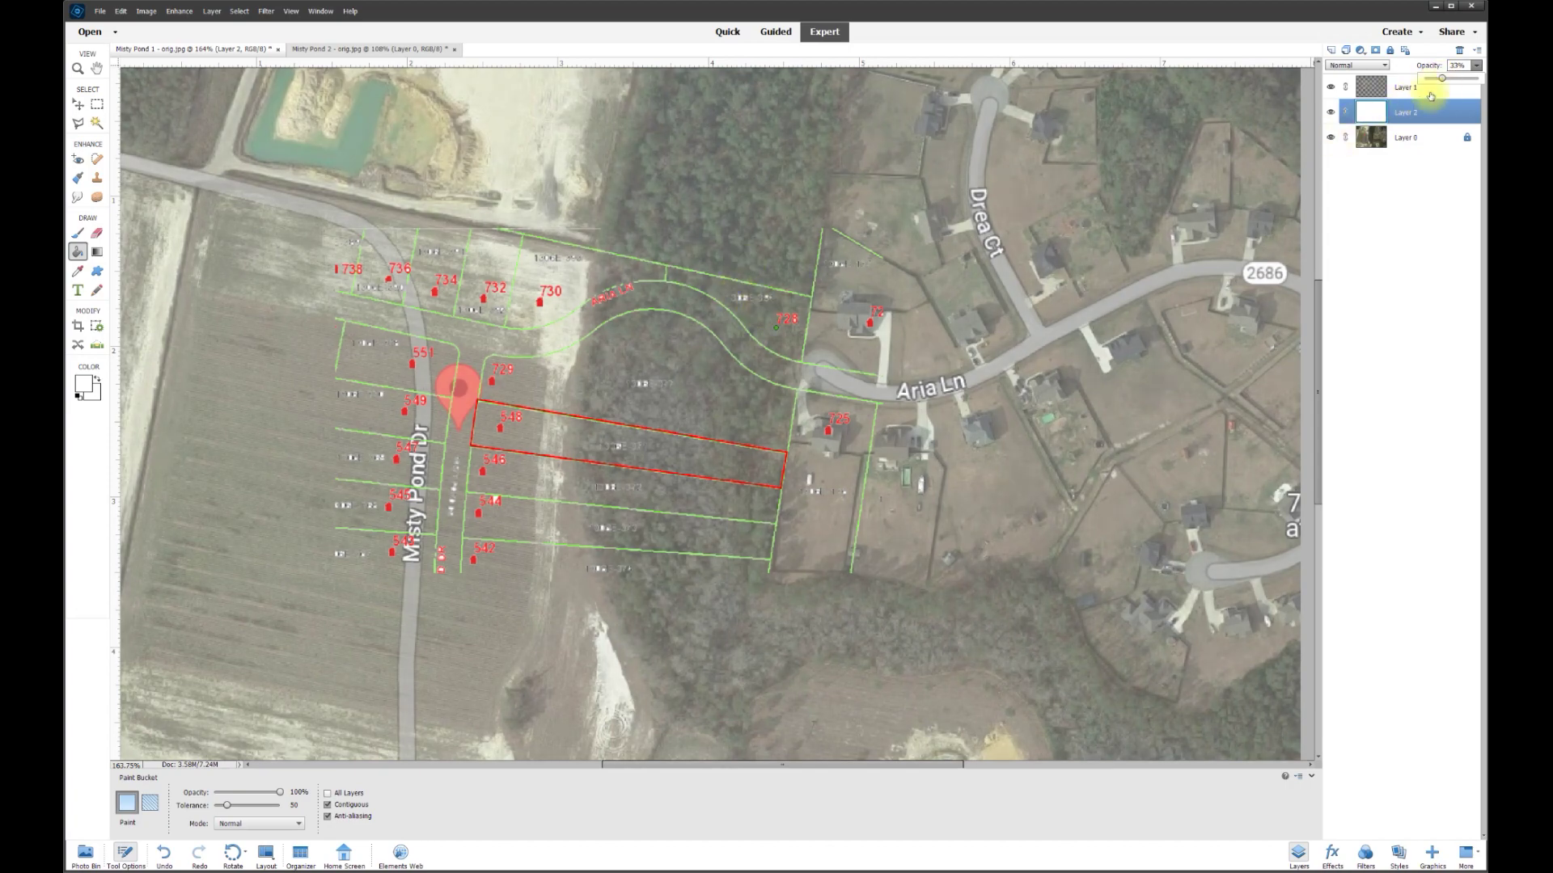
Step: Return the middle layer to 100% opacity and fill it with black (000000) instead of white
left_click_drag(1442, 78, 1480, 77)
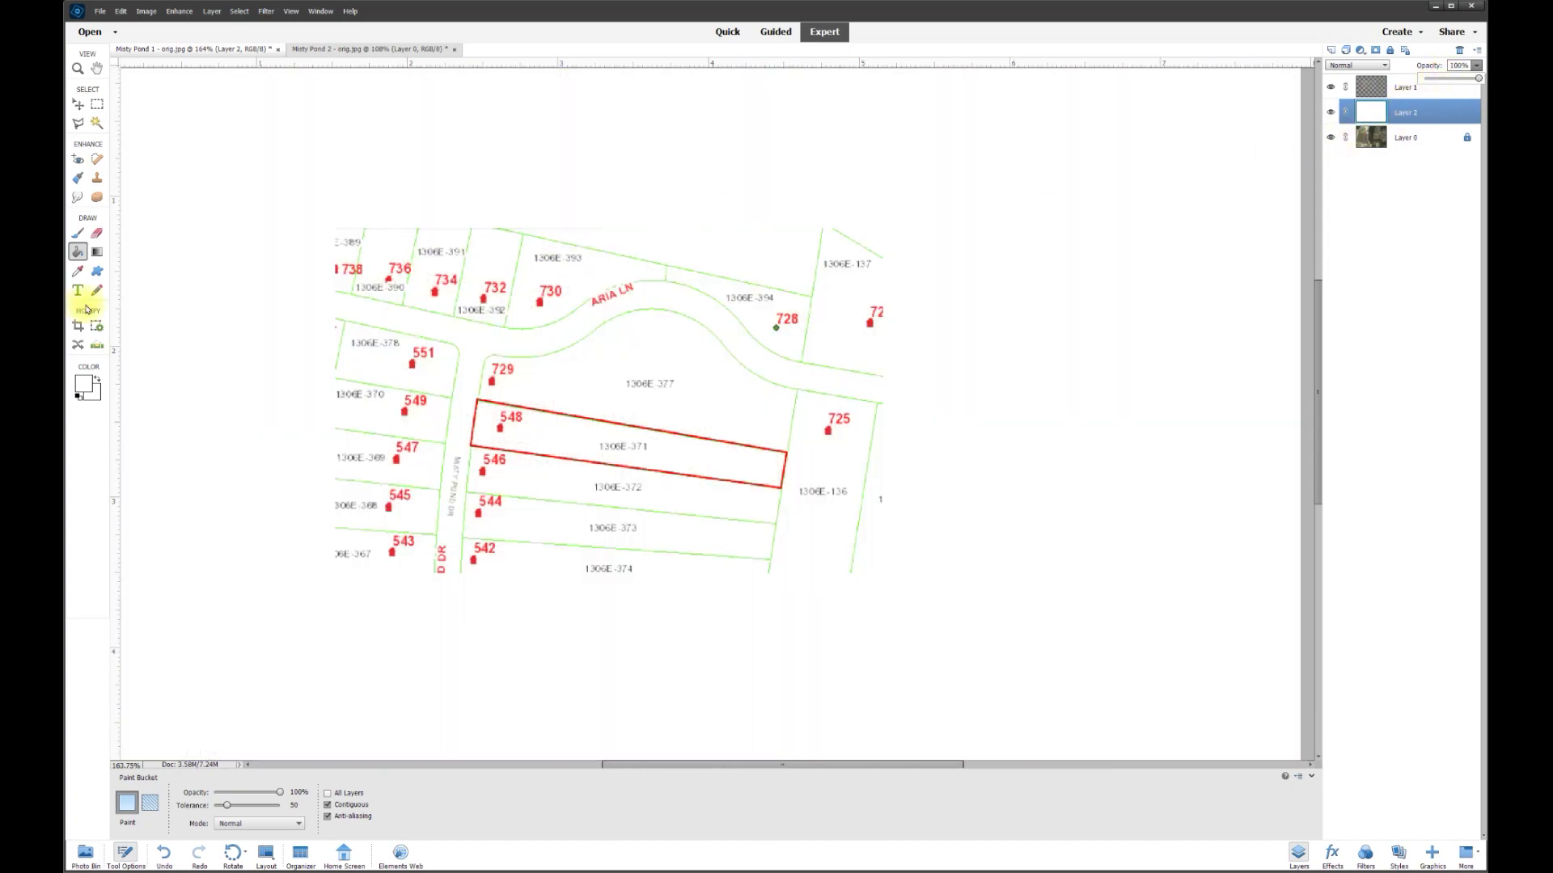
left_click(82, 385)
left_click_drag(336, 251, 306, 286)
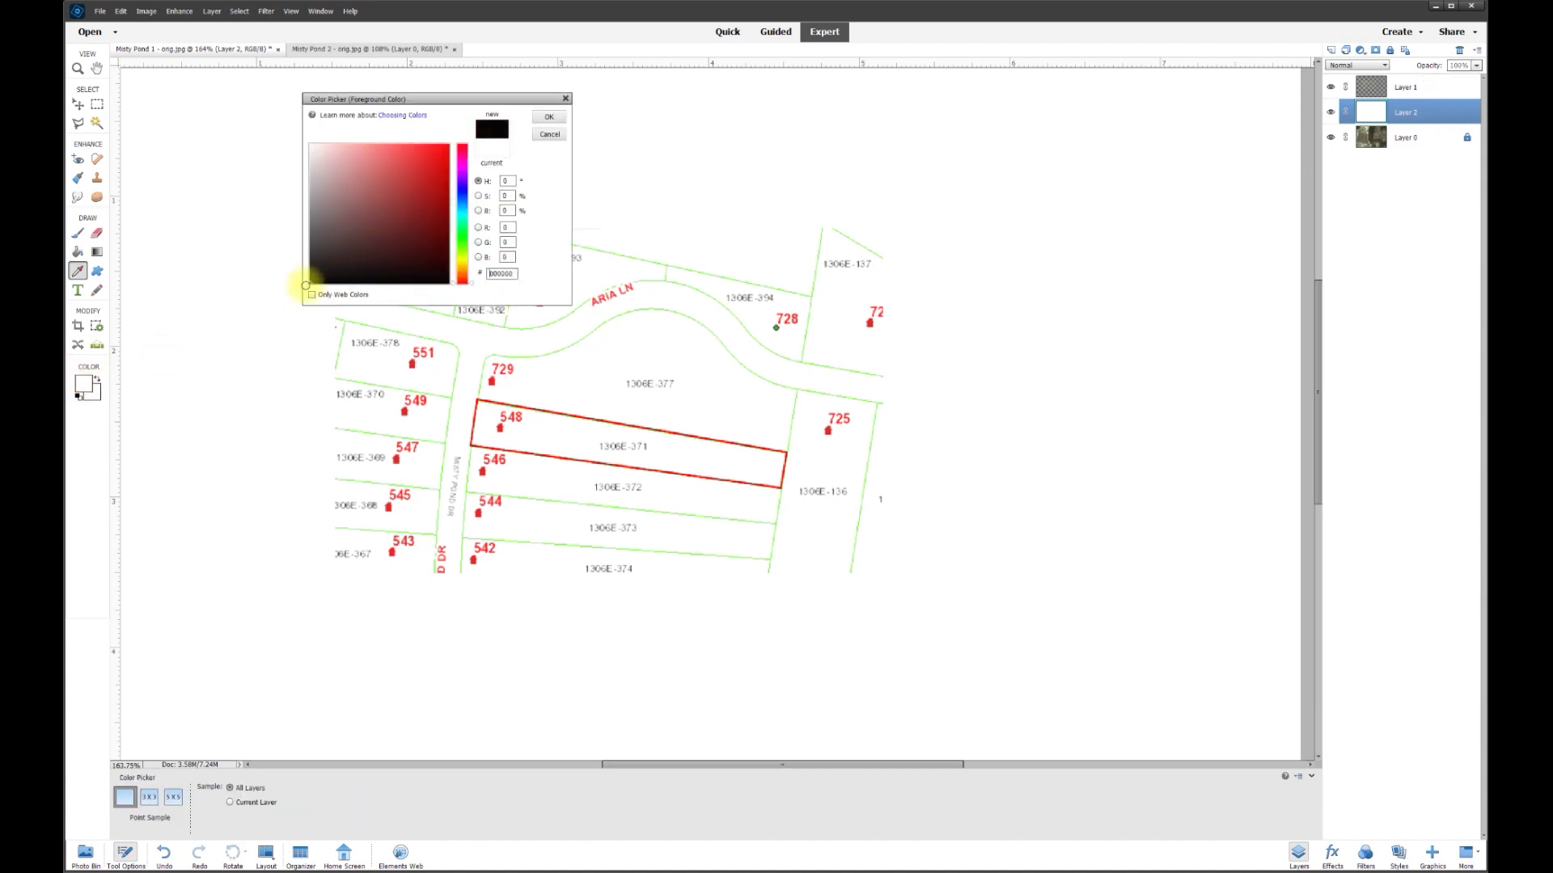
left_click(552, 118)
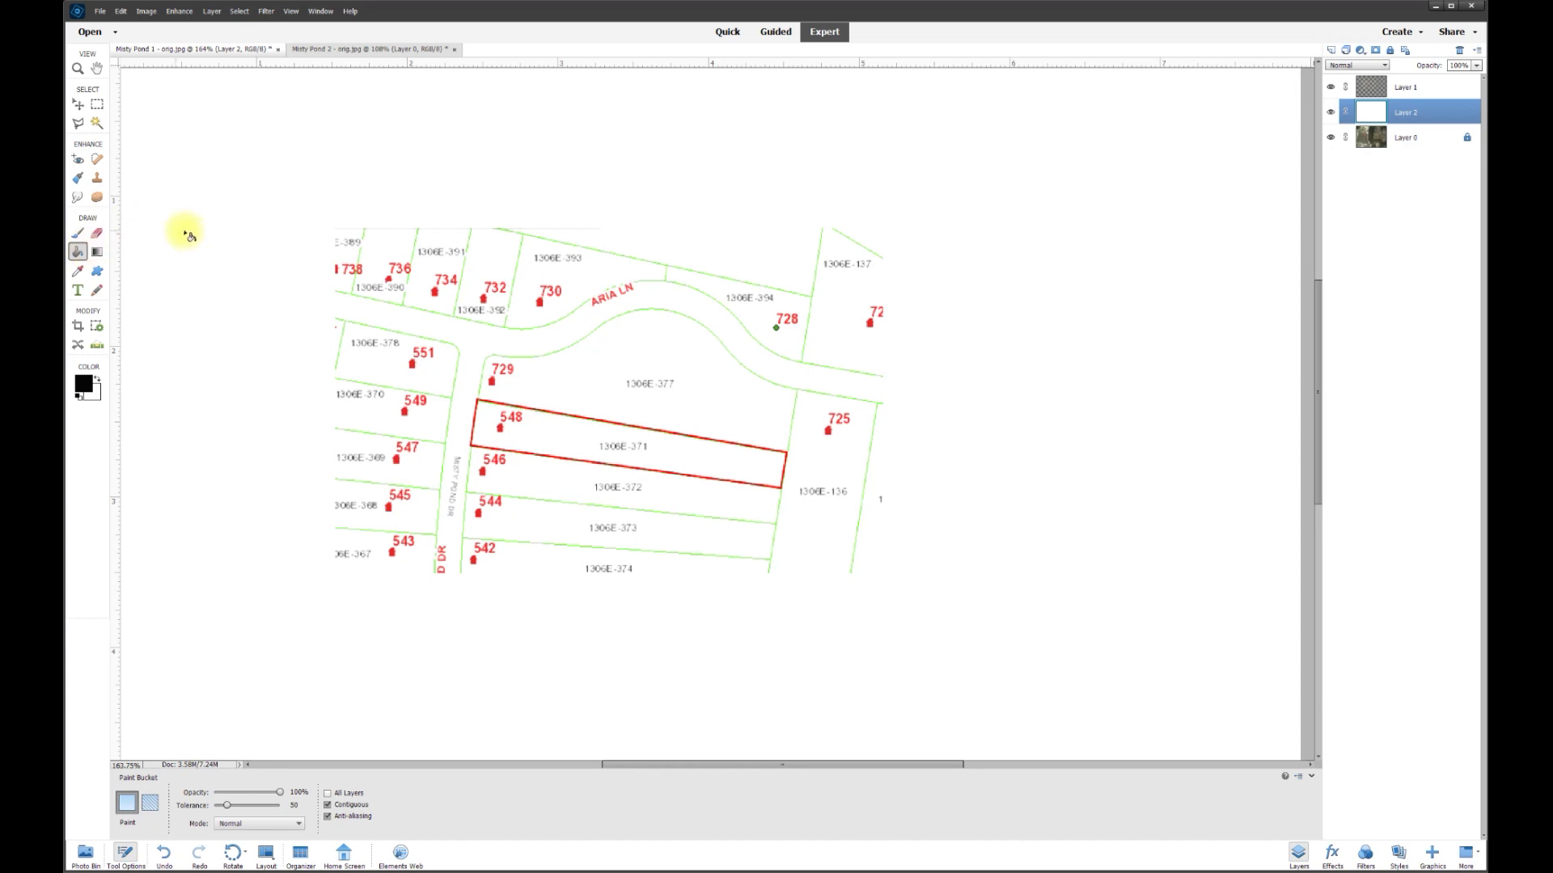
left_click(229, 258)
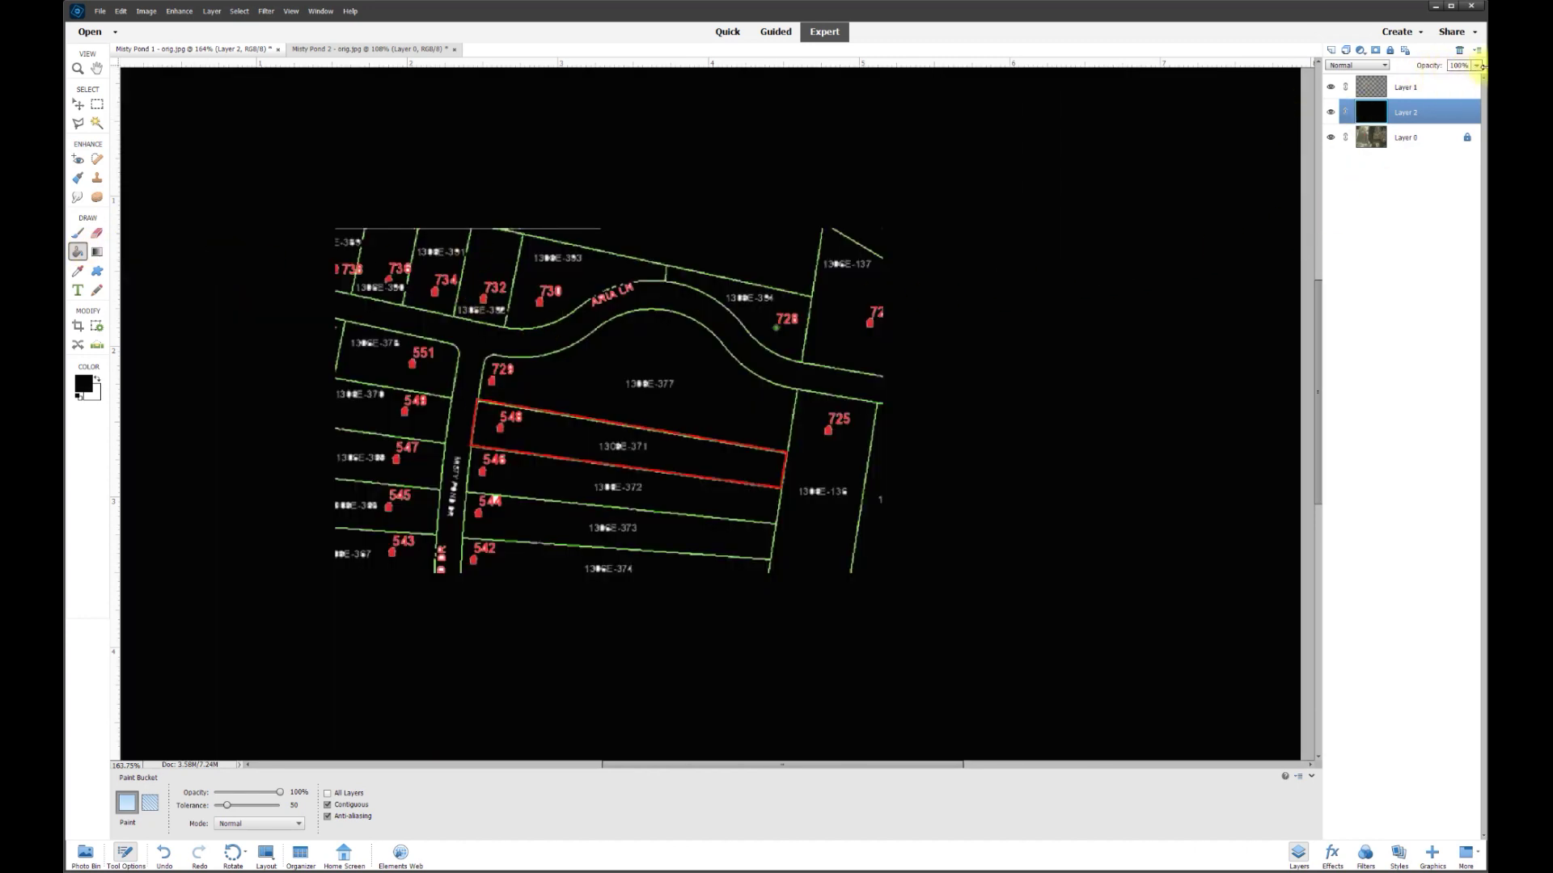
Step: Set the black layer's opacity to 40% to darken the aerial photo beneath the lot lines
left_click(1477, 66)
mouse_move(1478, 81)
left_mouse_down()
mouse_move(1424, 80)
mouse_move(1452, 80)
left_mouse_up()
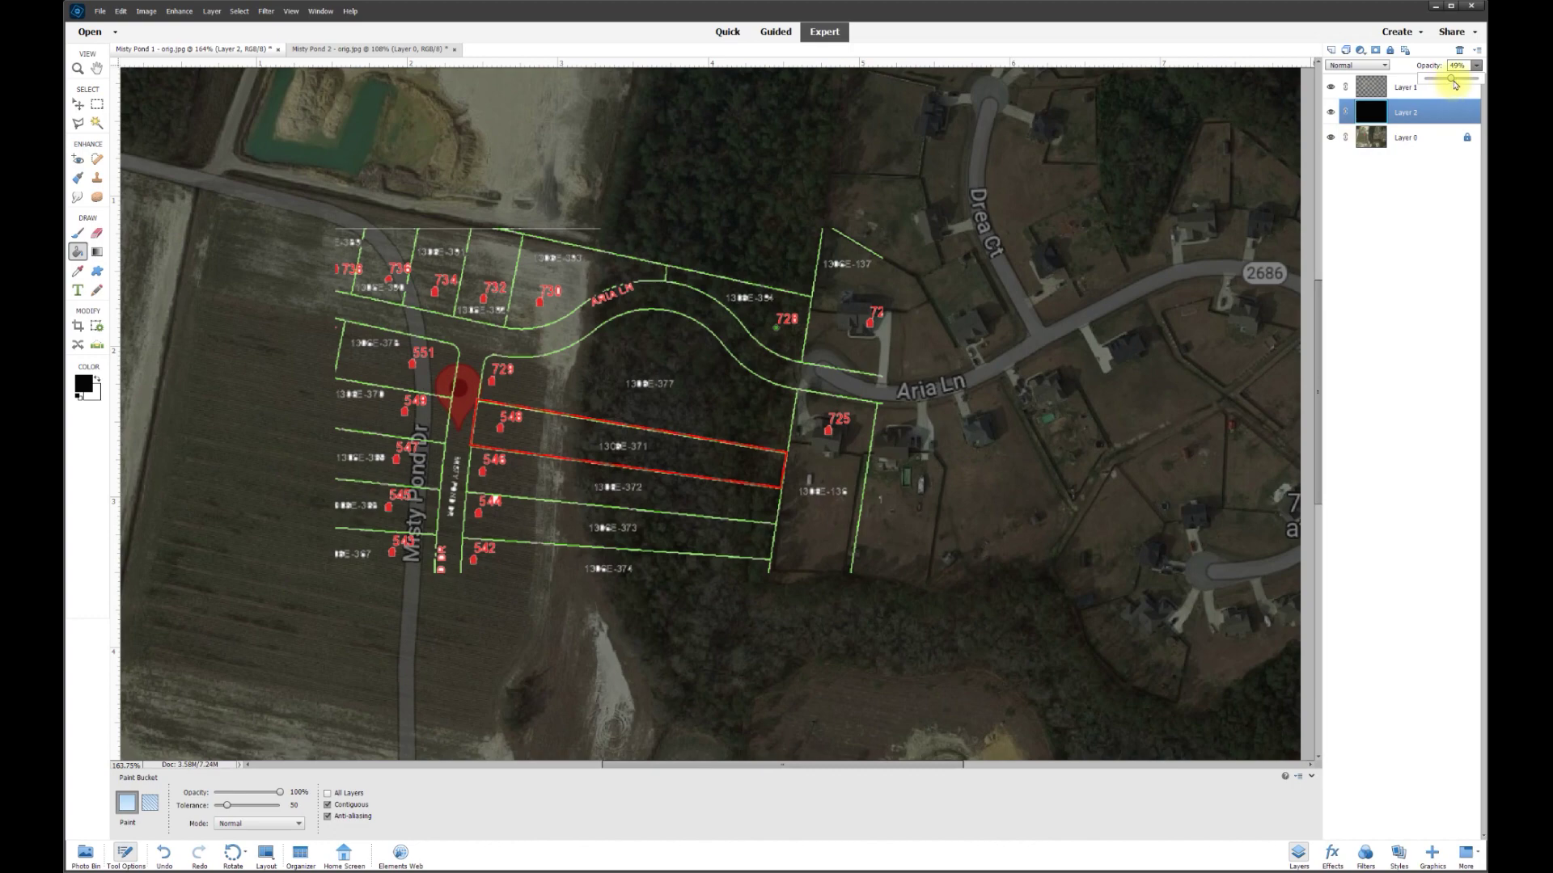
left_click_drag(1452, 82, 1446, 80)
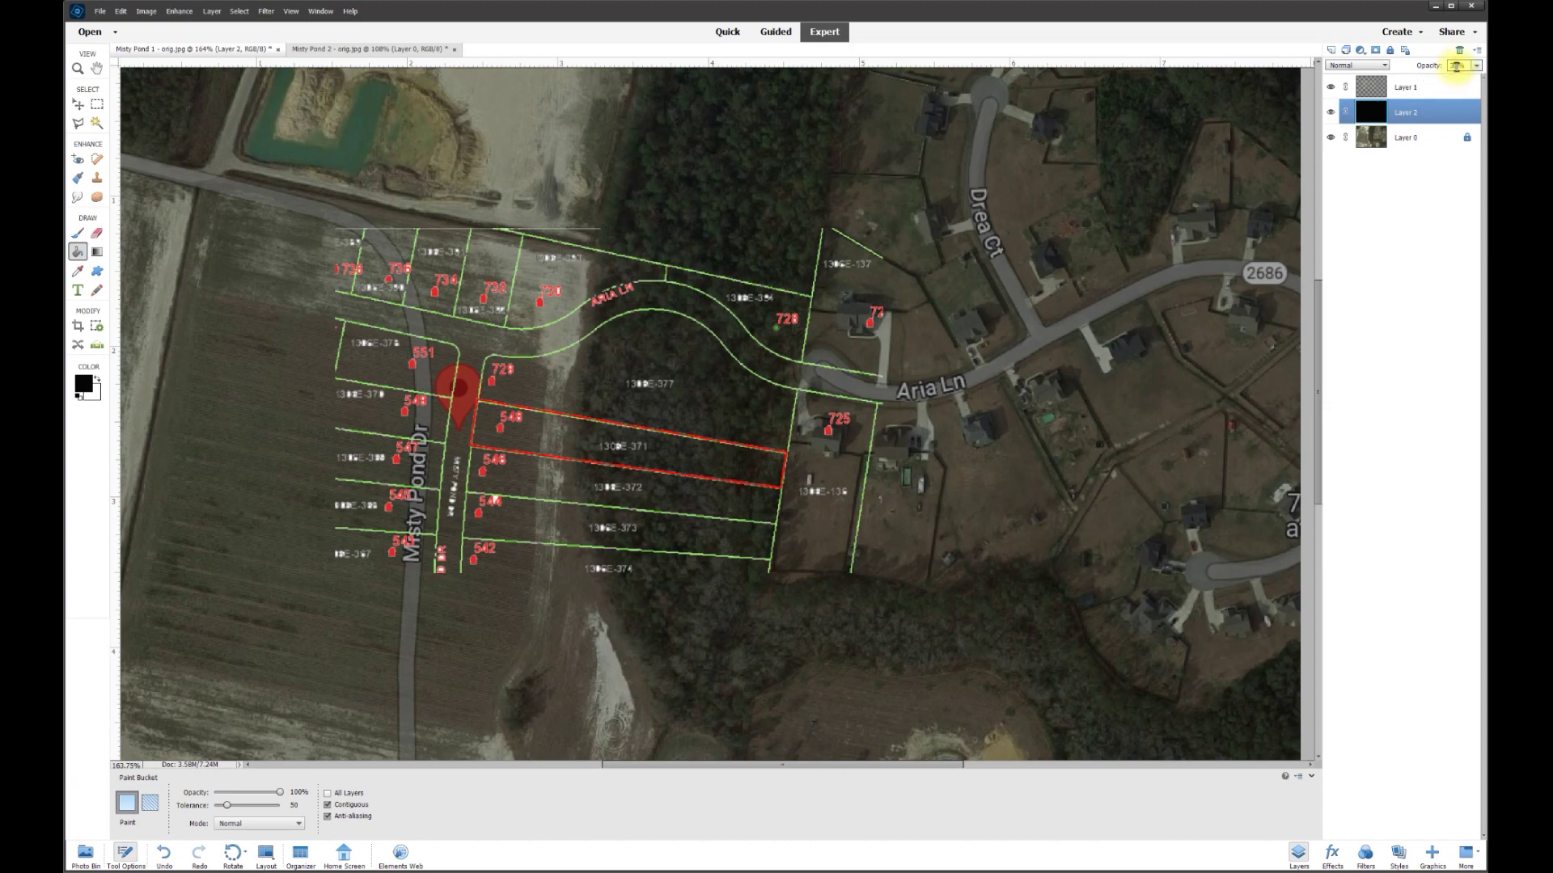
type("40")
key("Return")
left_click(78, 103)
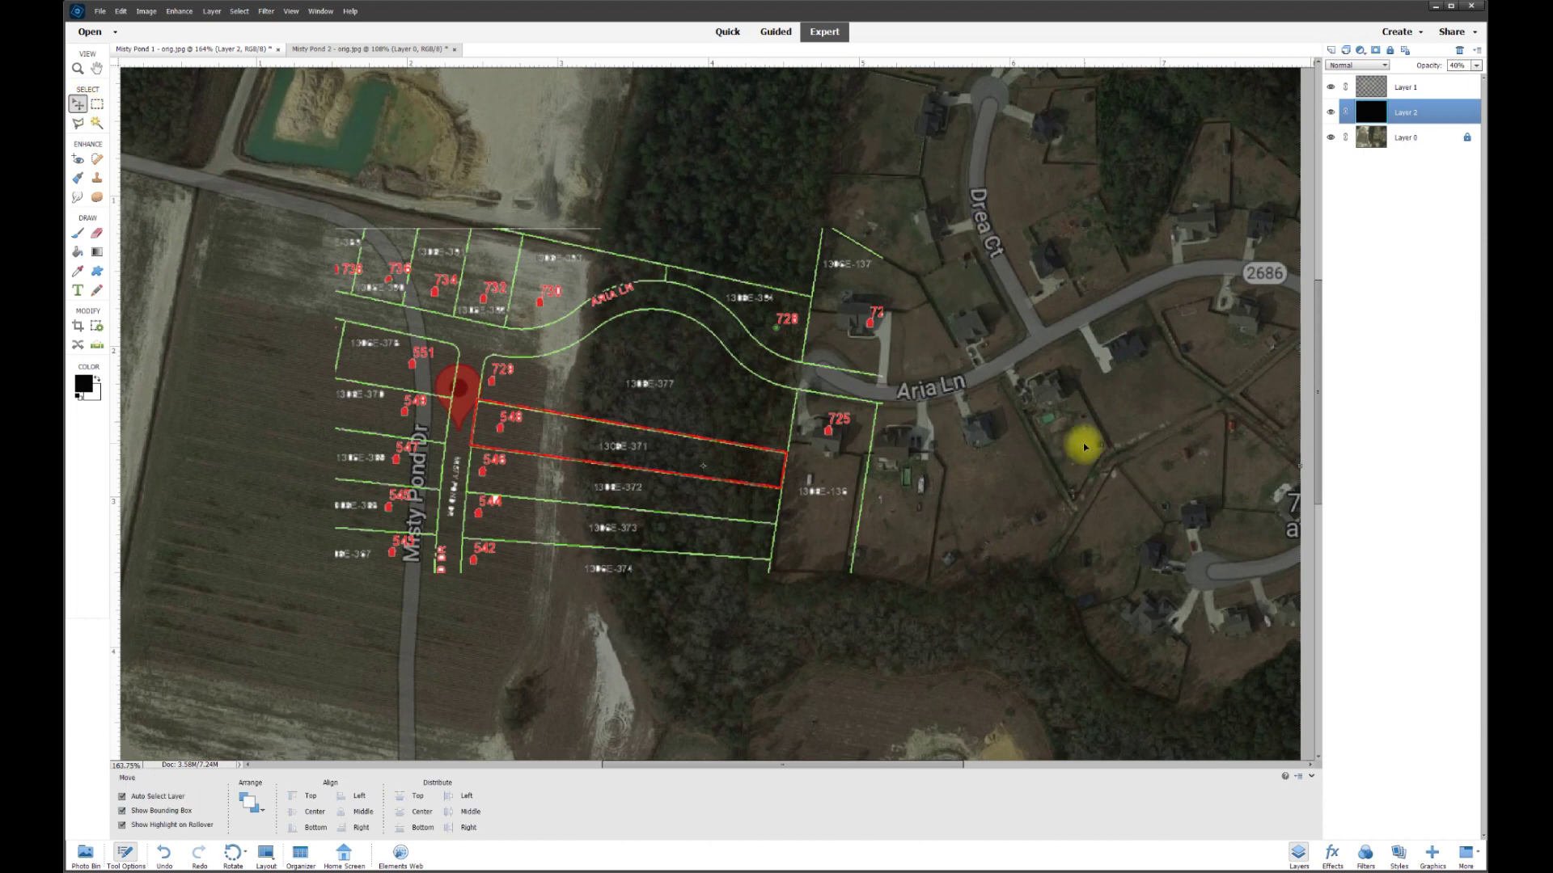
Step: Compare the lot lines with the black layer hidden and shown, and view the whole image with no layer selected
left_click(1331, 112)
left_click(1331, 113)
left_click(1331, 112)
left_click(1331, 113)
left_click(1333, 112)
left_click(1333, 113)
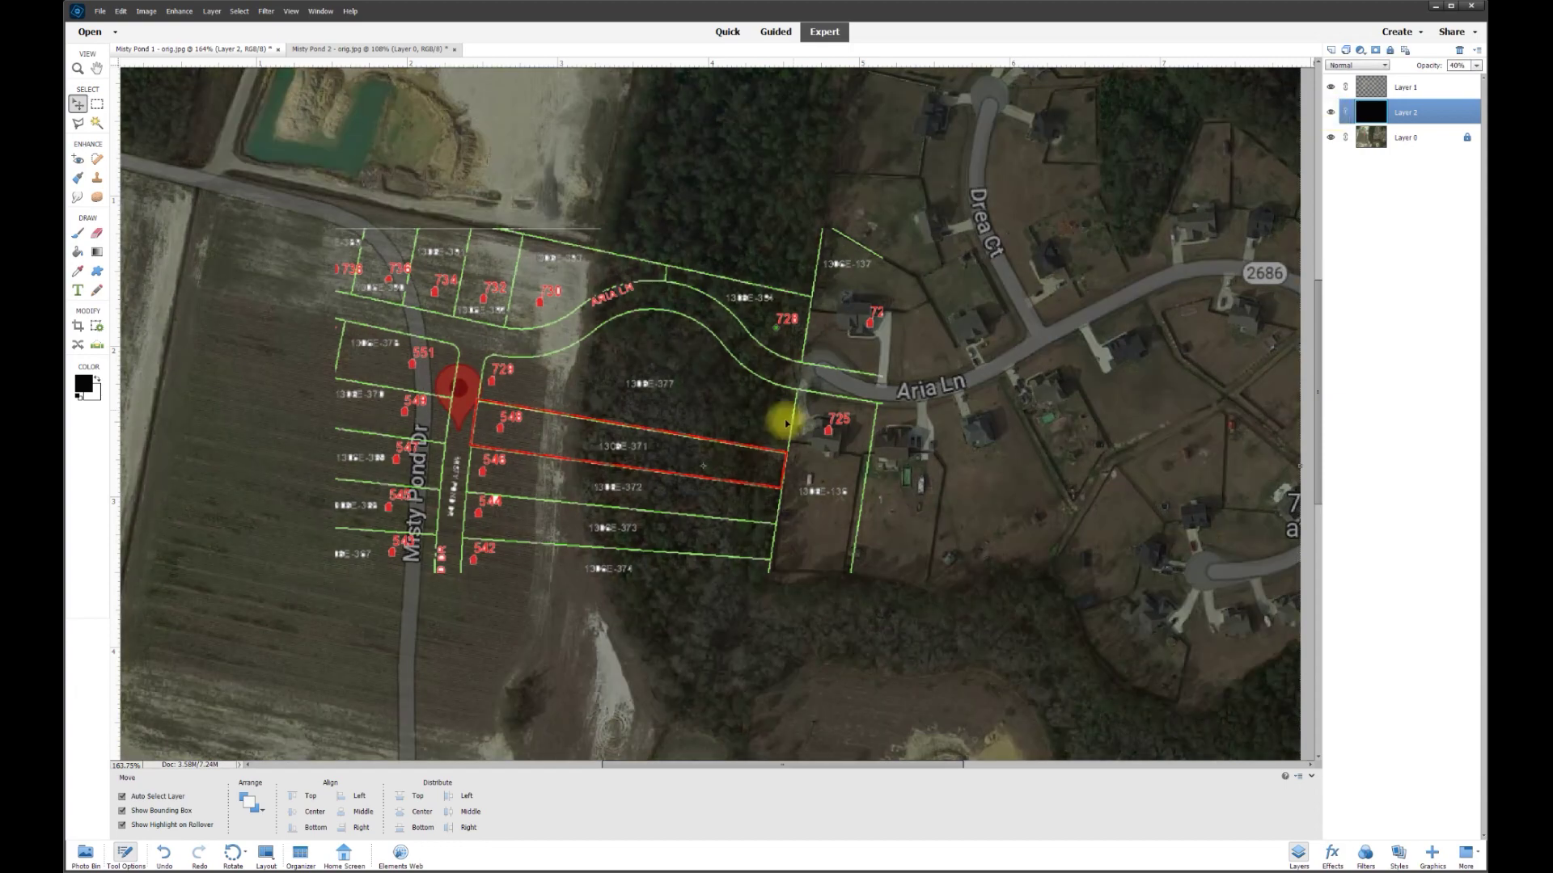
scroll(948, 424, "down", 2)
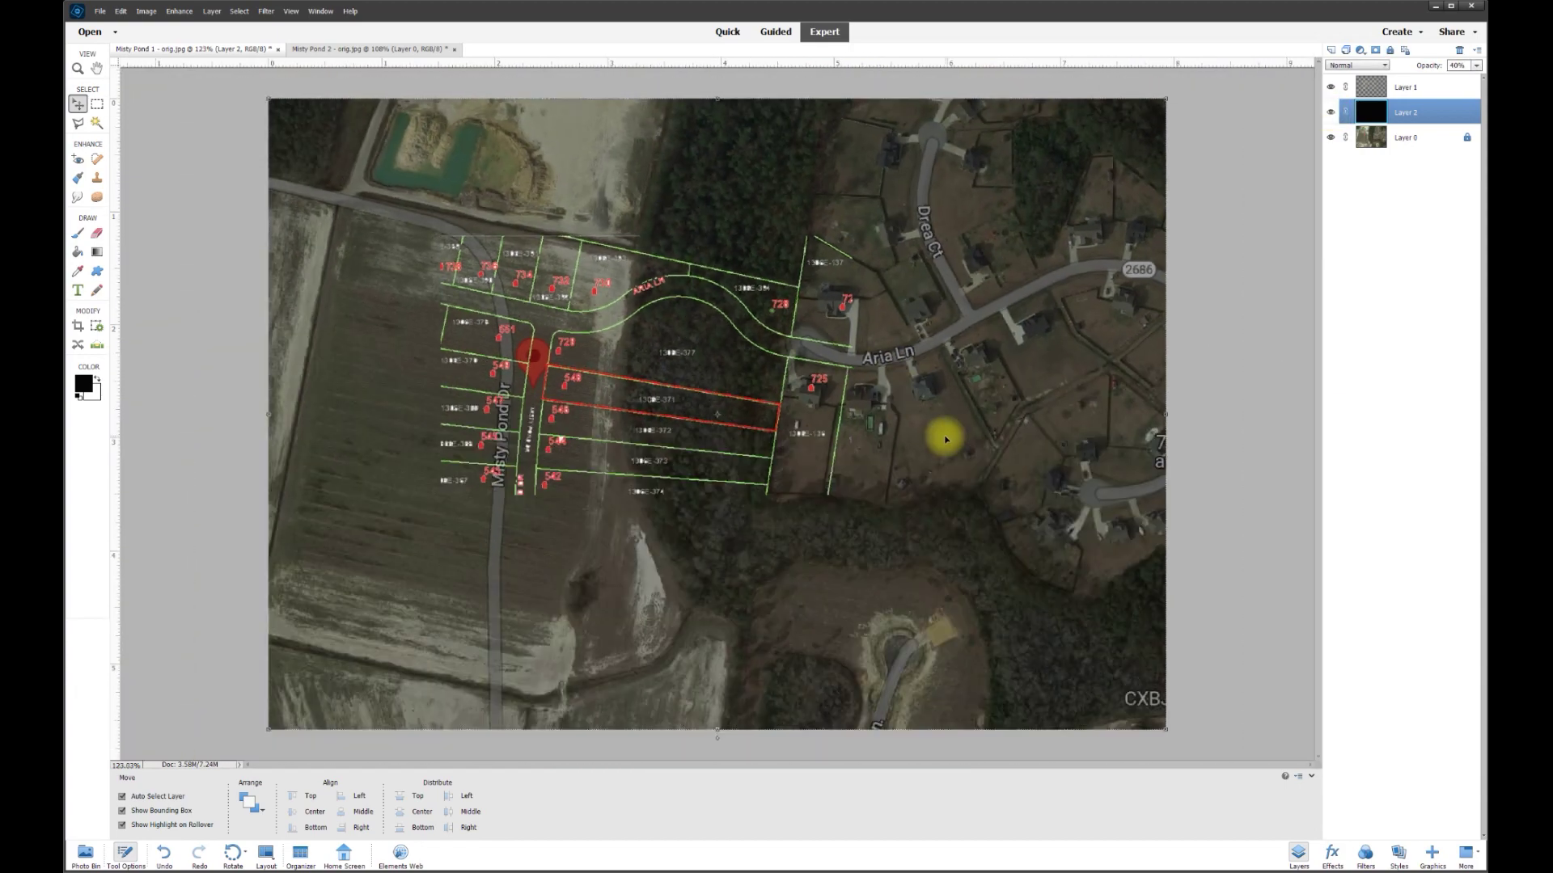
left_click(1229, 334)
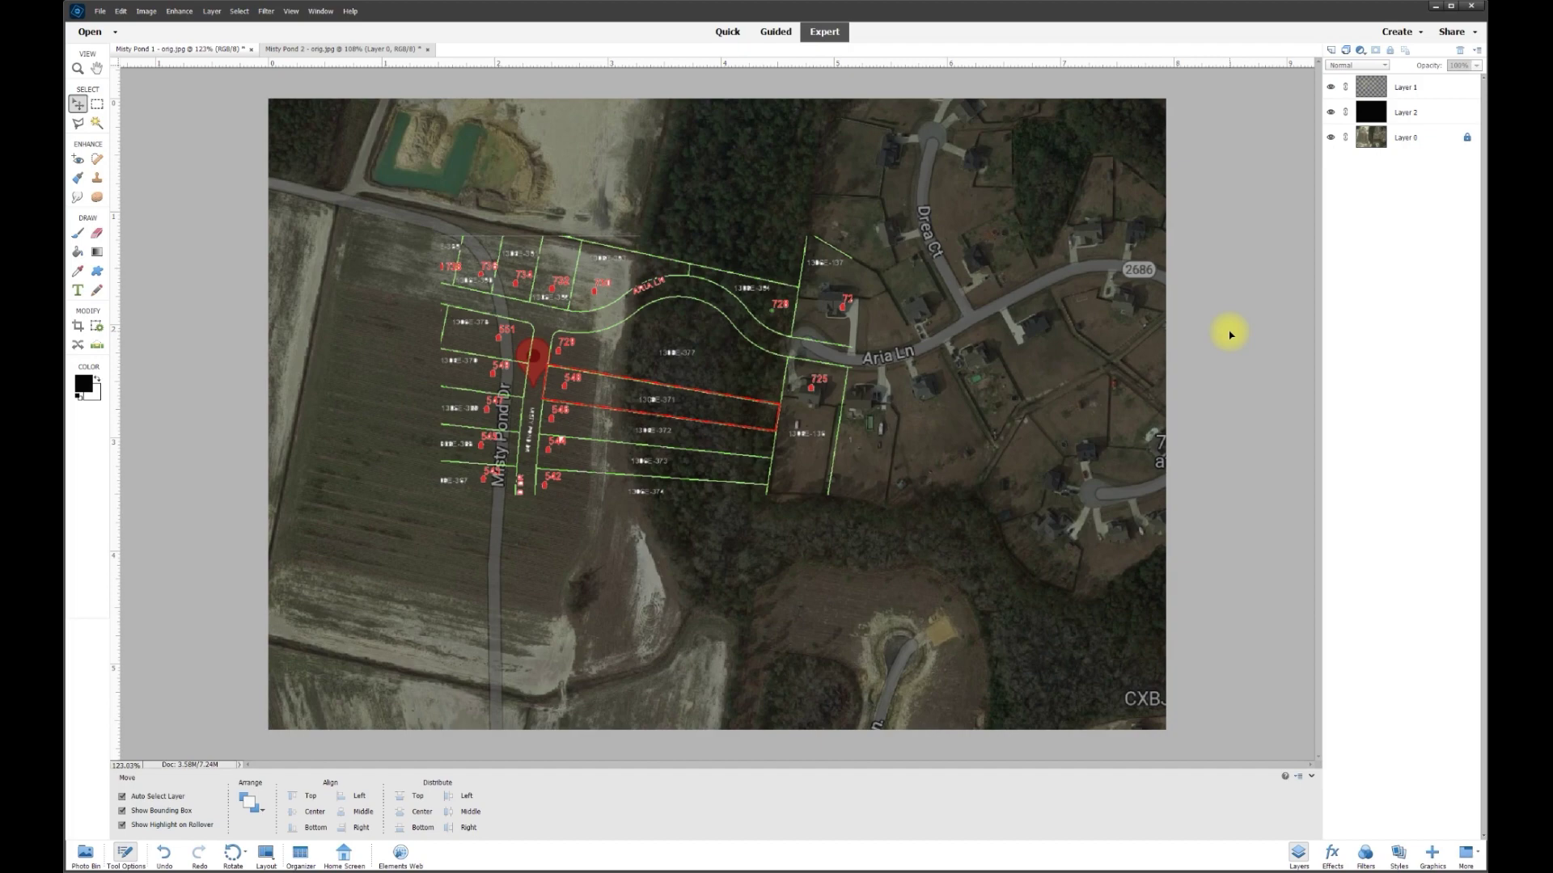